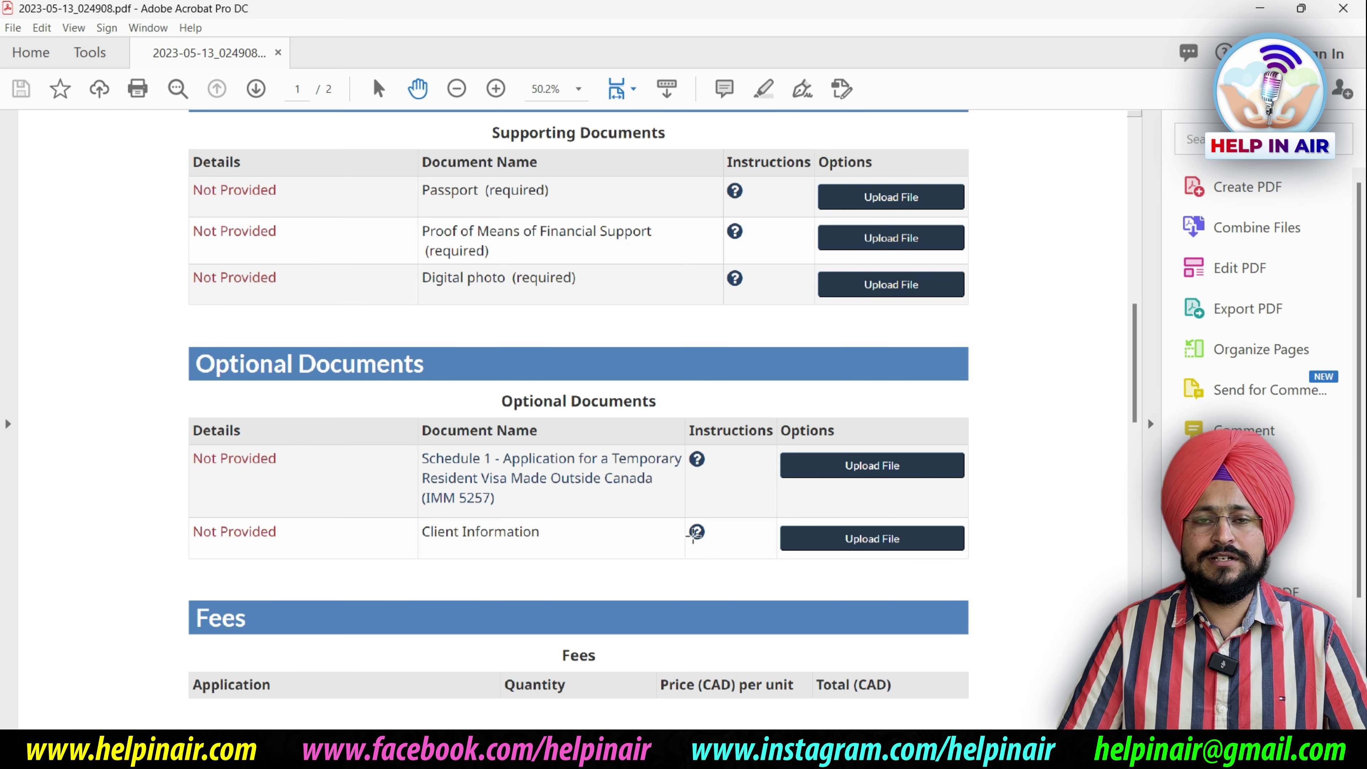
Scroll the checklist PDF down to the Fees section showing the $100 visitor fee
{"action": "scroll", "coordinate": [698, 531], "scroll_direction": "down", "scroll_amount": 5}
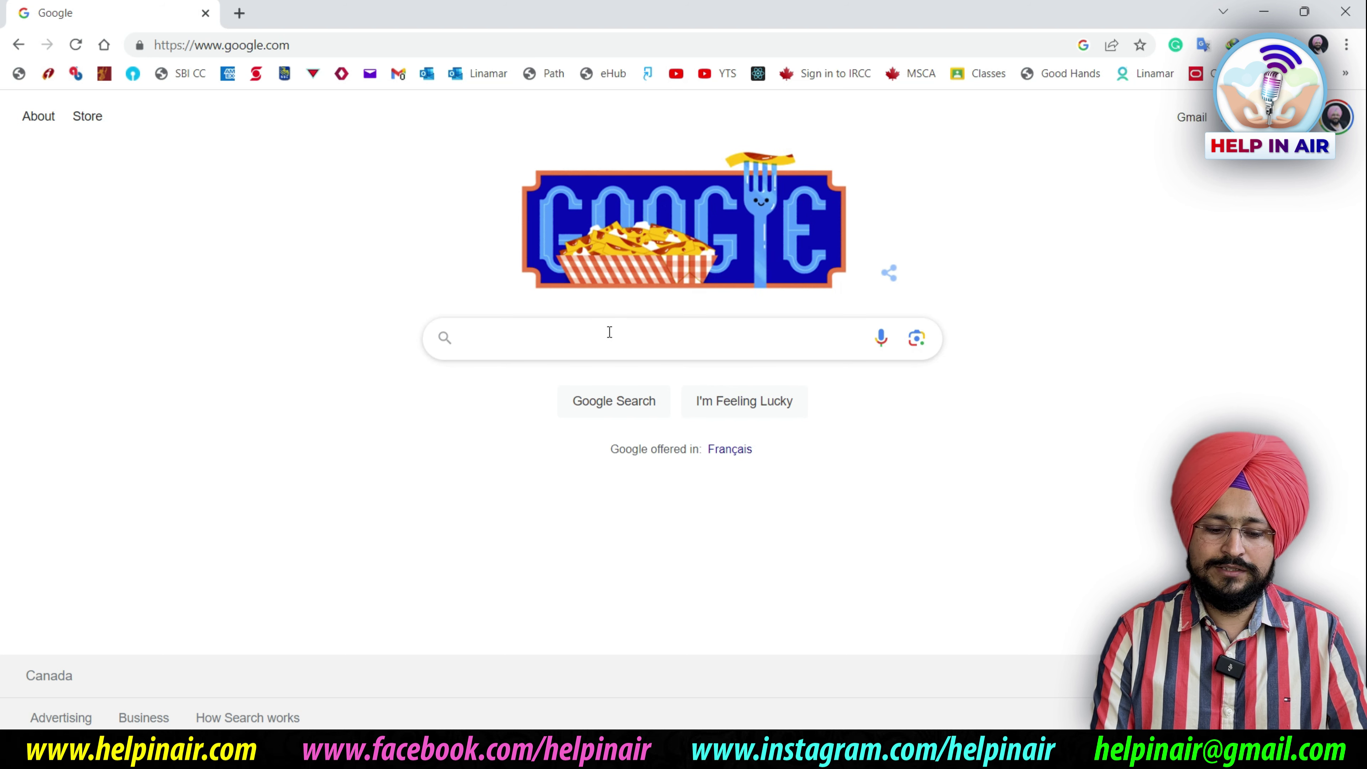
Search Google for 'ircc login' and open Canada.ca's IRCC secure account sign-in options
{"action": "type", "text": "ir"}
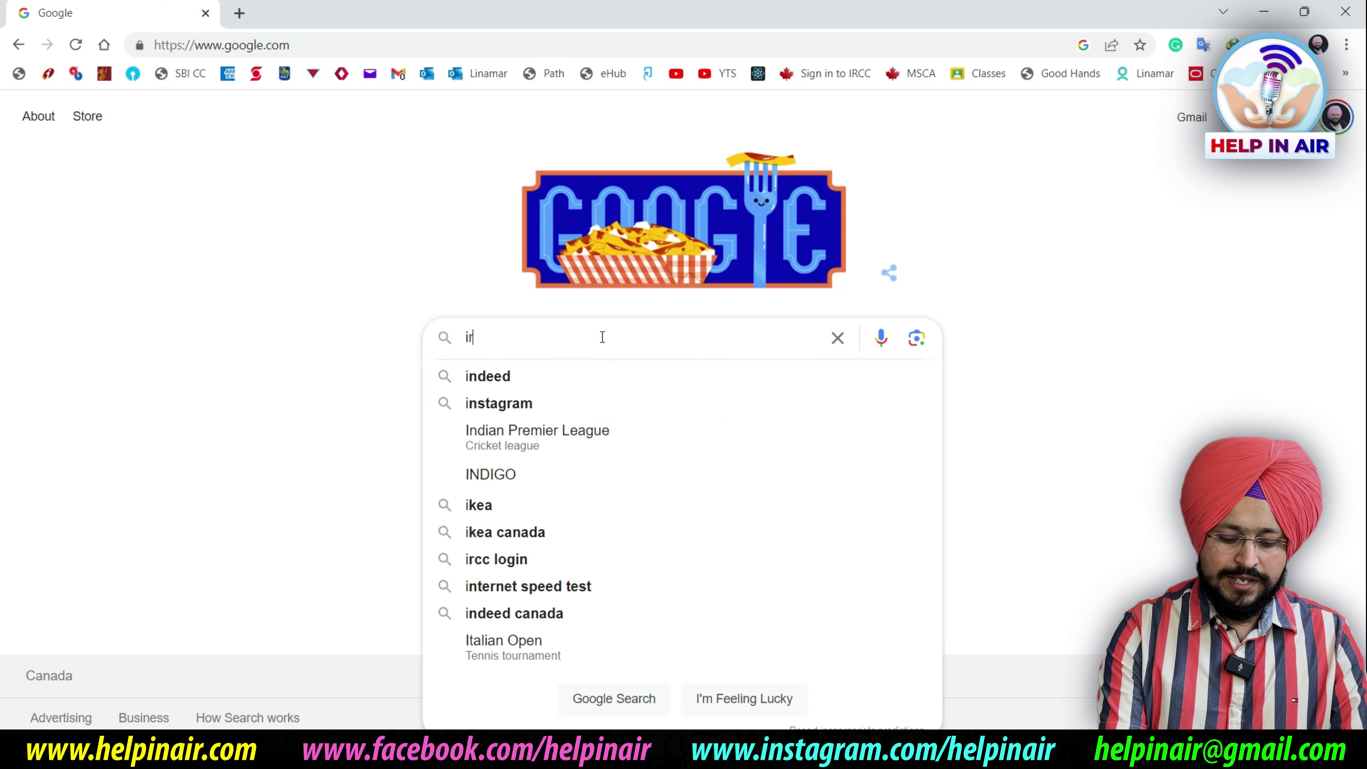
{"action": "type", "text": "cc login"}
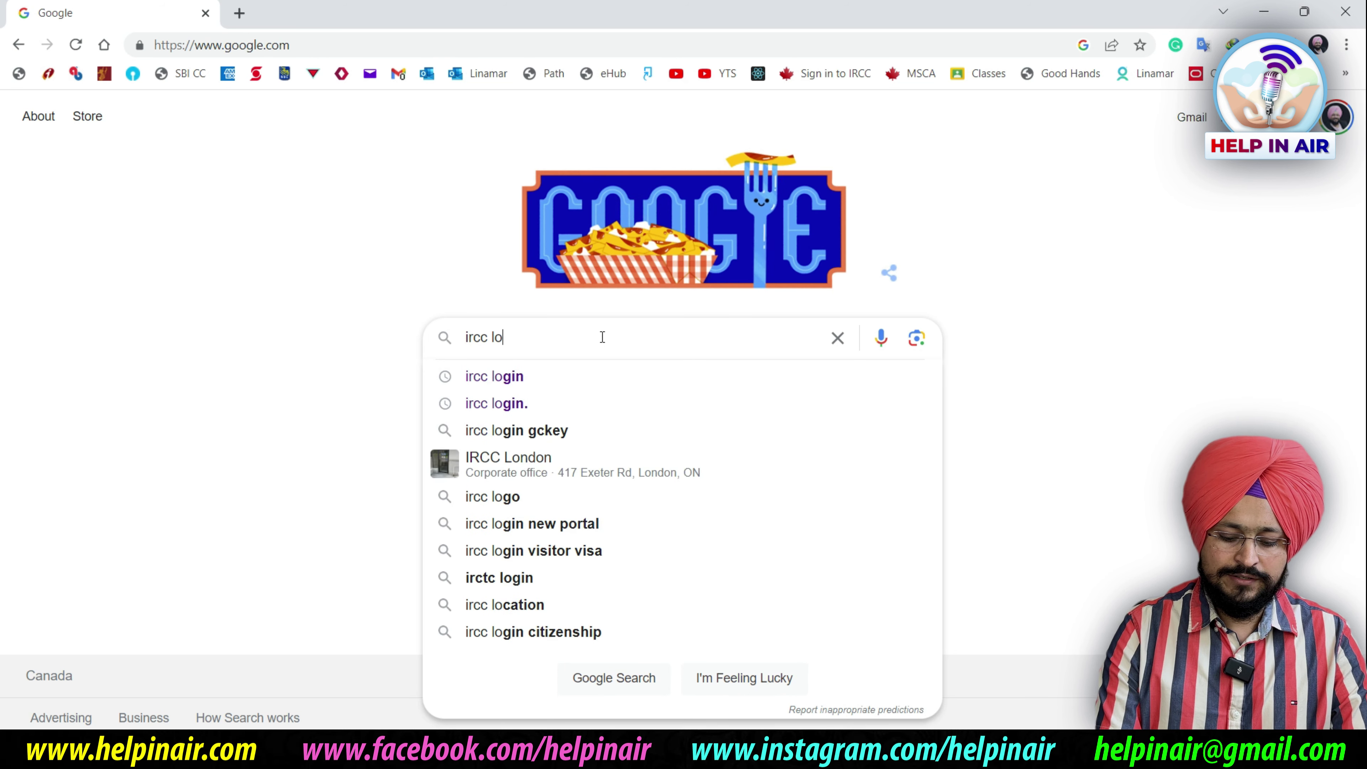
{"action": "key", "text": "Return"}
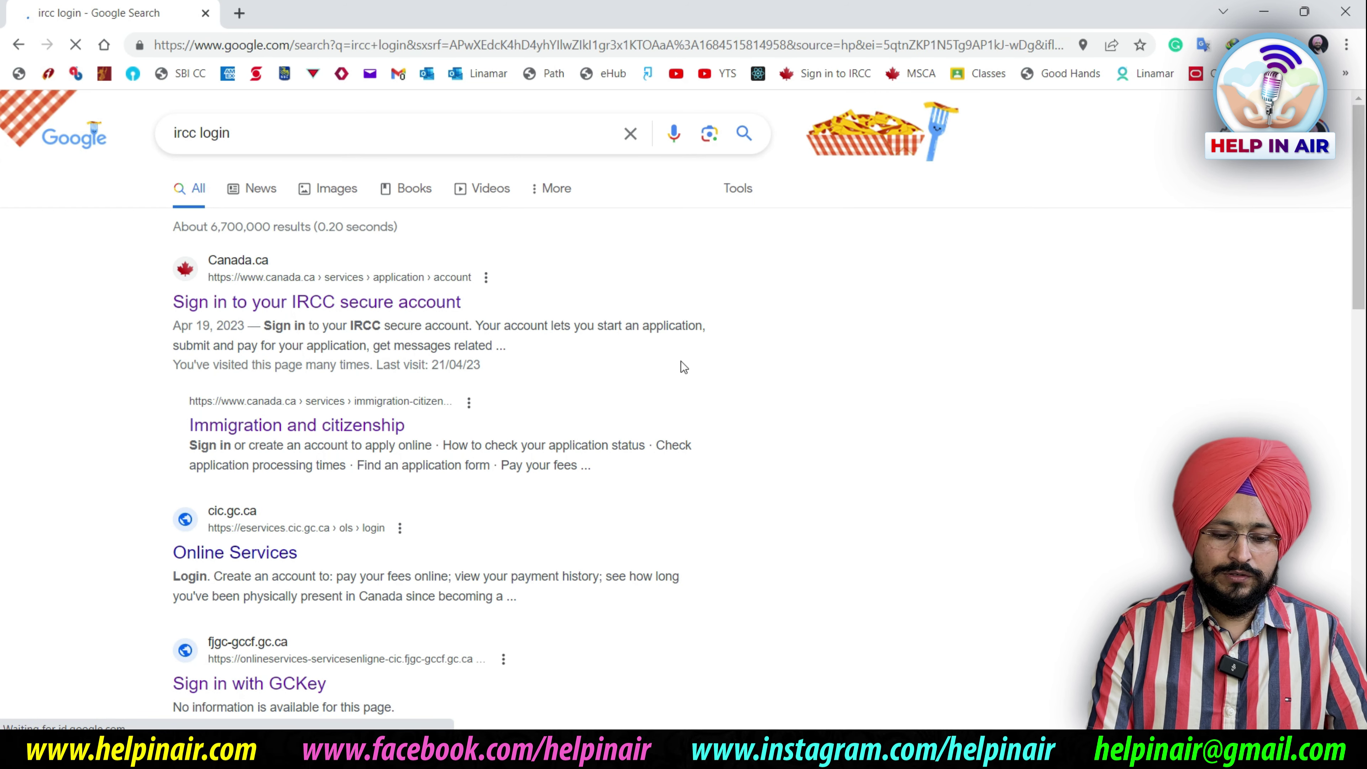
{"action": "left_click", "coordinate": [253, 303]}
{"action": "scroll", "coordinate": [772, 359], "scroll_direction": "down", "scroll_amount": 10}
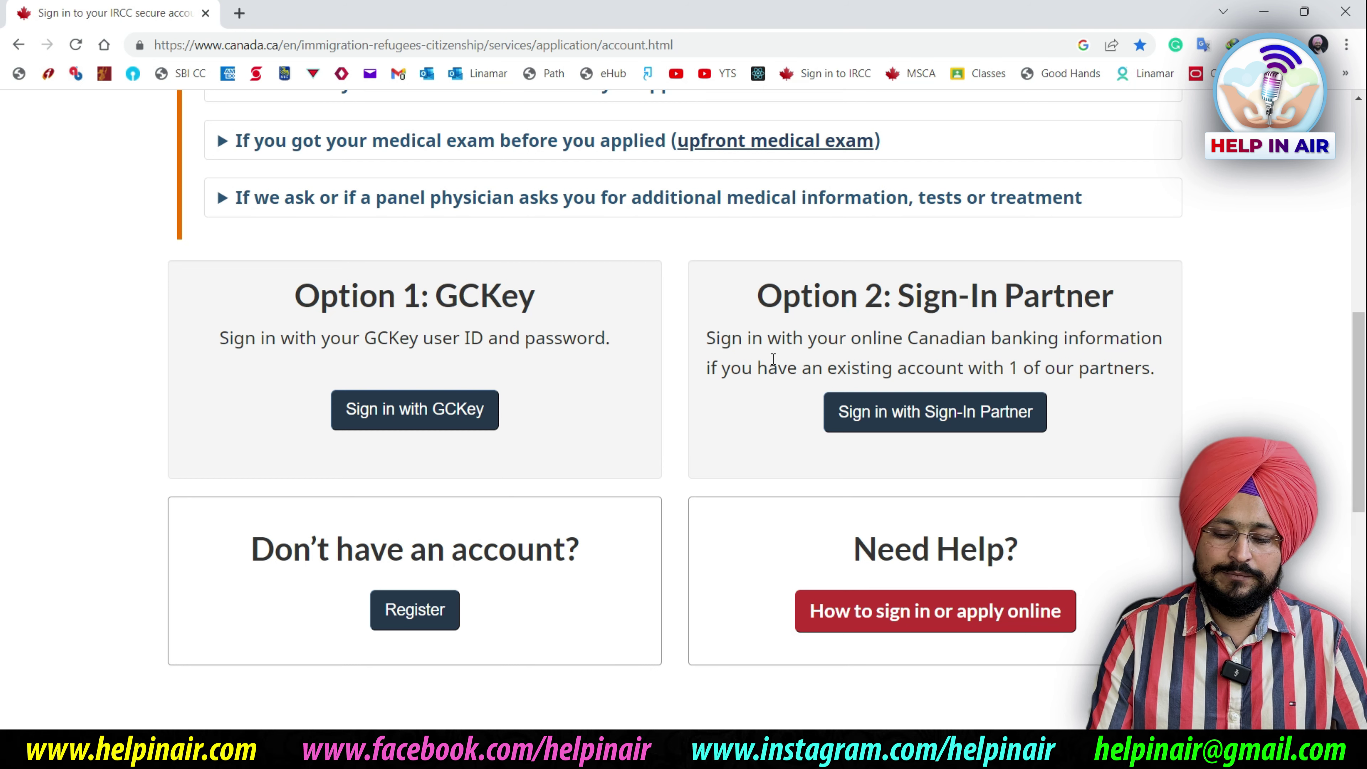
Sign in with GCKey credentials, continue to IRCC, and scroll the Terms and Conditions
{"action": "left_click", "coordinate": [418, 420]}
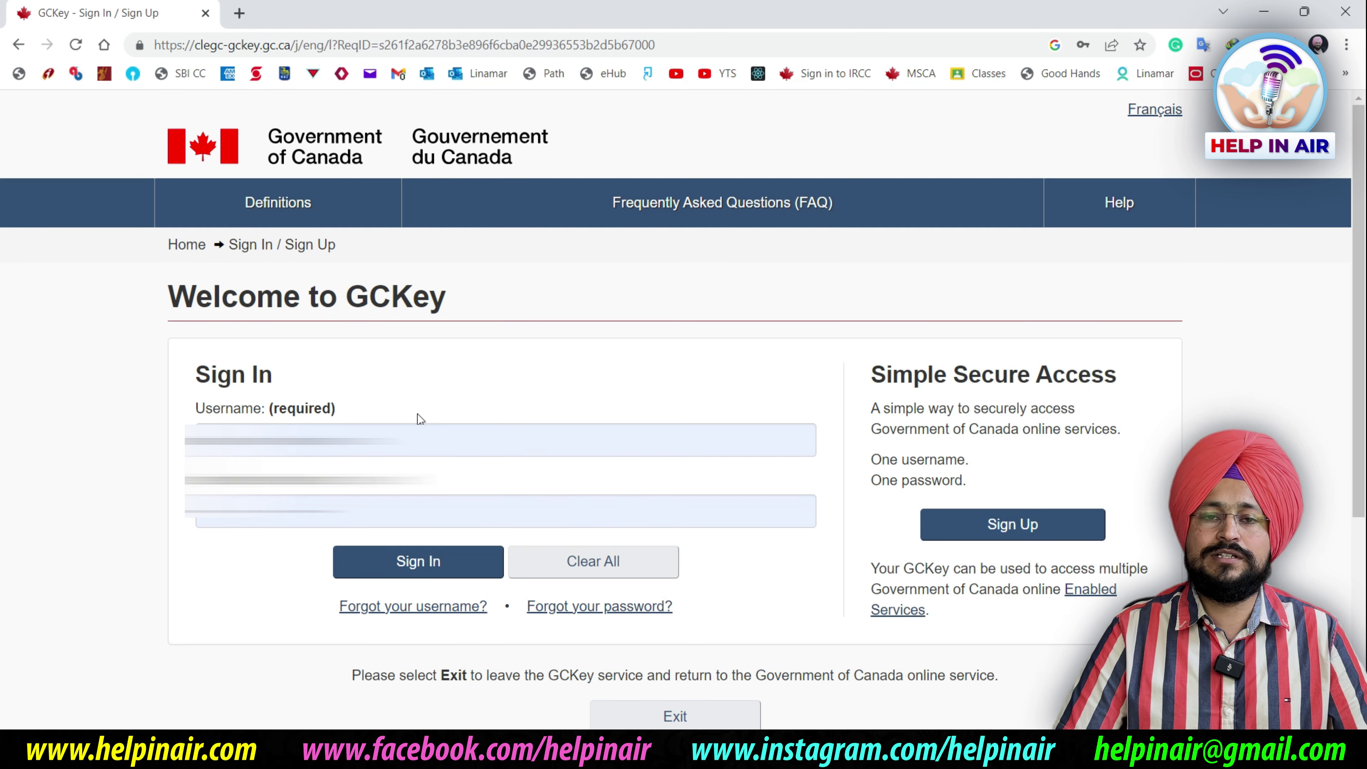
{"action": "left_click", "coordinate": [432, 571]}
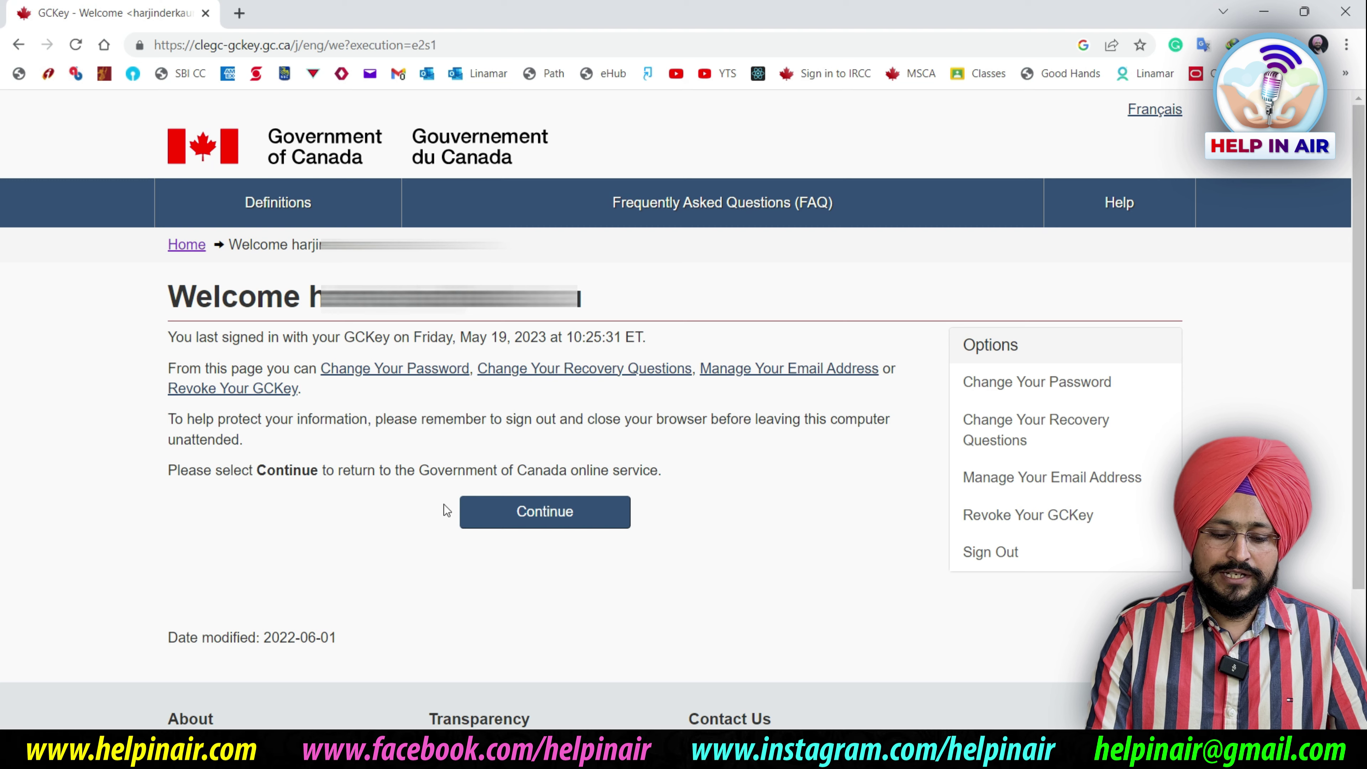
{"action": "left_click", "coordinate": [563, 511]}
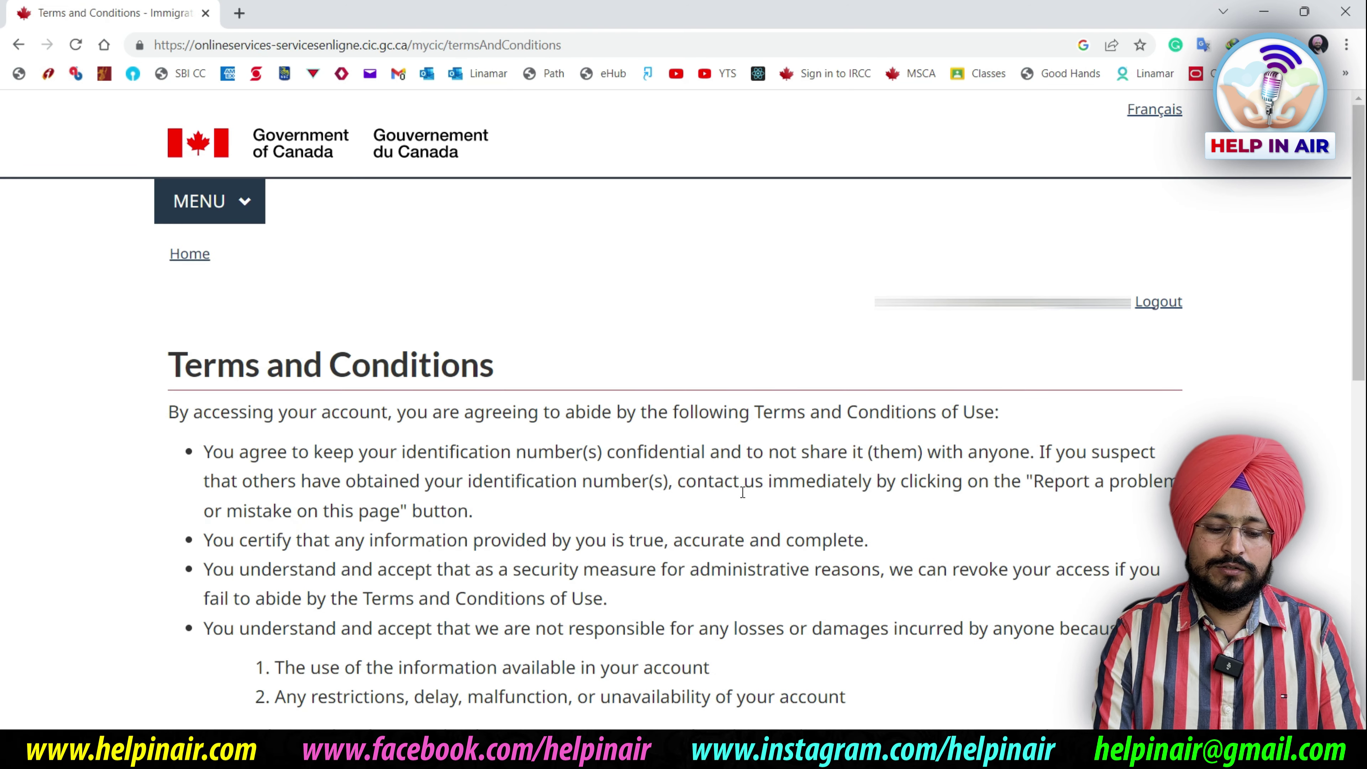
{"action": "scroll", "coordinate": [740, 491], "scroll_direction": "down", "scroll_amount": 15}
Accept the terms of use and answer the Identity Validation secret question
{"action": "left_click", "coordinate": [218, 247]}
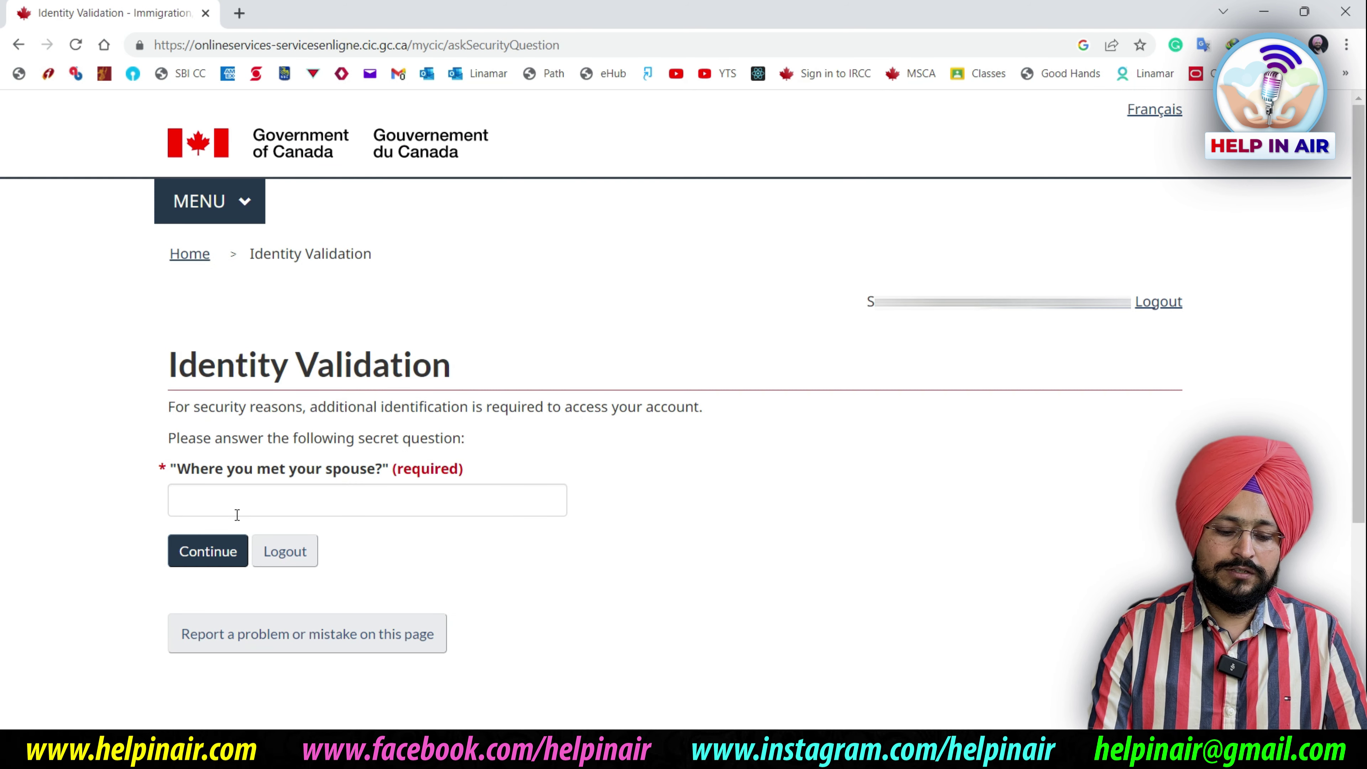
{"action": "left_click", "coordinate": [239, 500]}
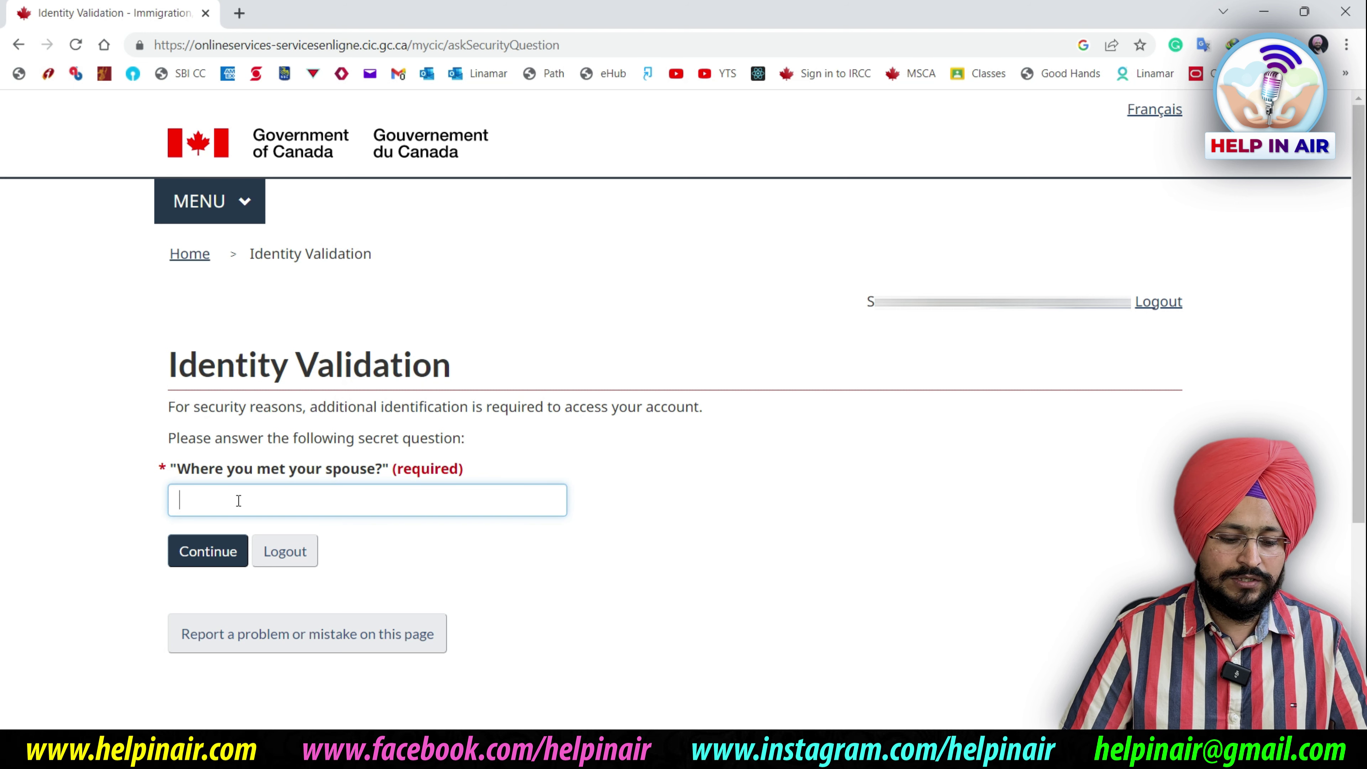
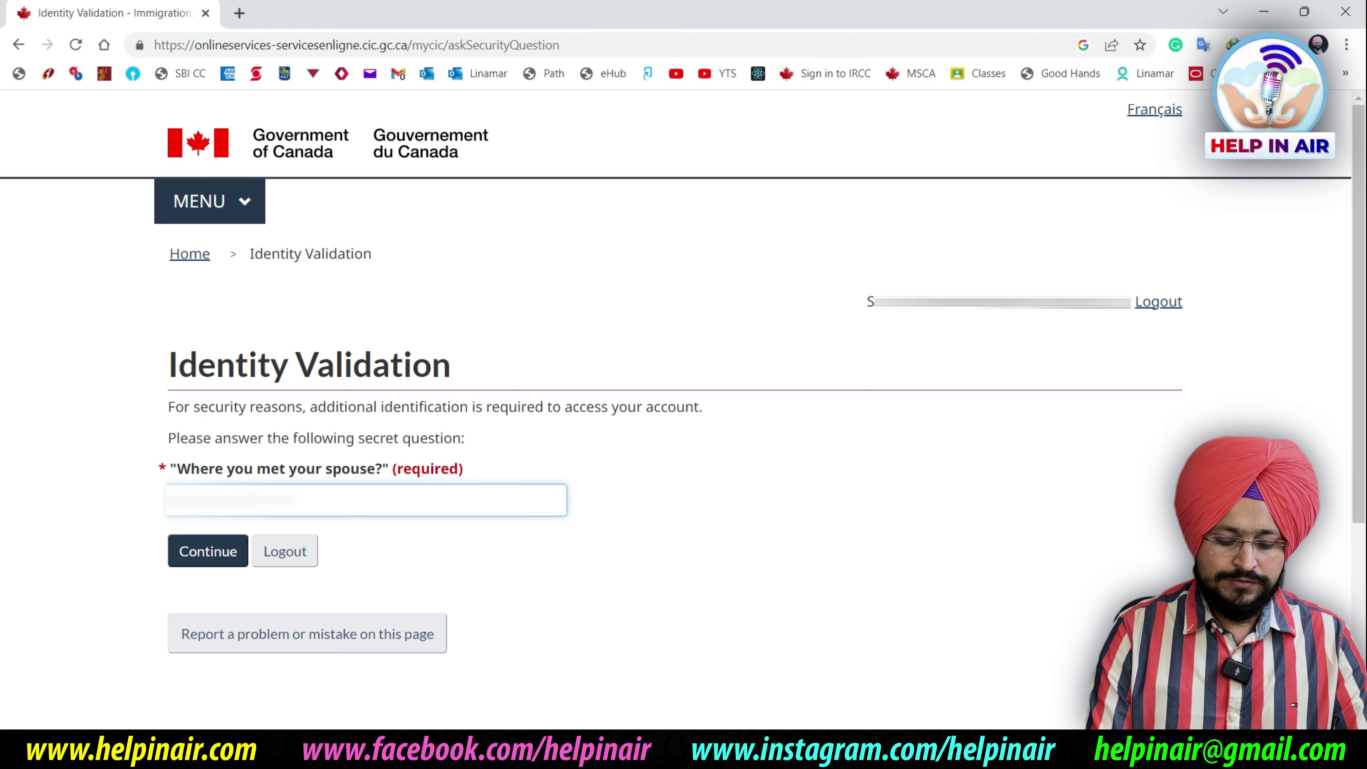
{"action": "key", "text": "Return"}
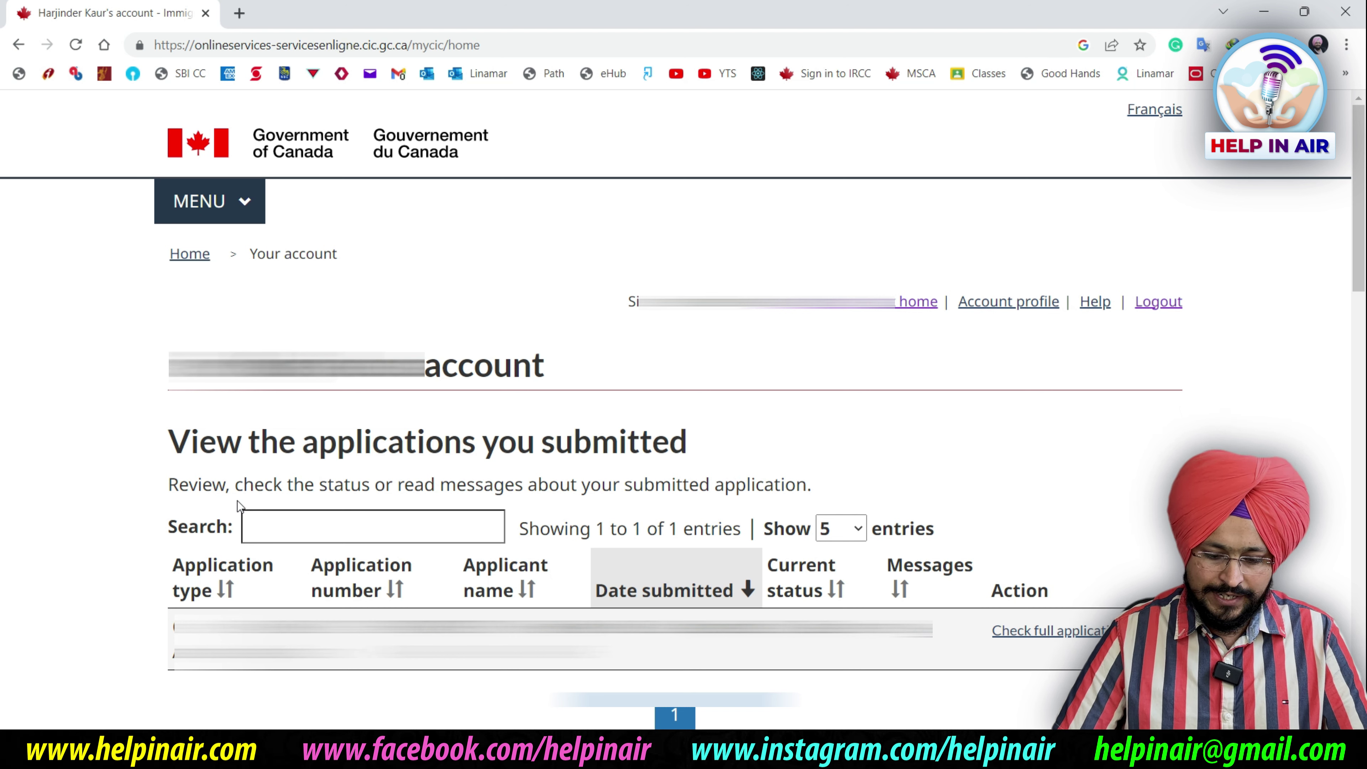
Choose 'Apply to come to Canada' and scroll to the personal checklist's eligibility options
{"action": "scroll", "coordinate": [238, 500], "scroll_direction": "down", "scroll_amount": 15}
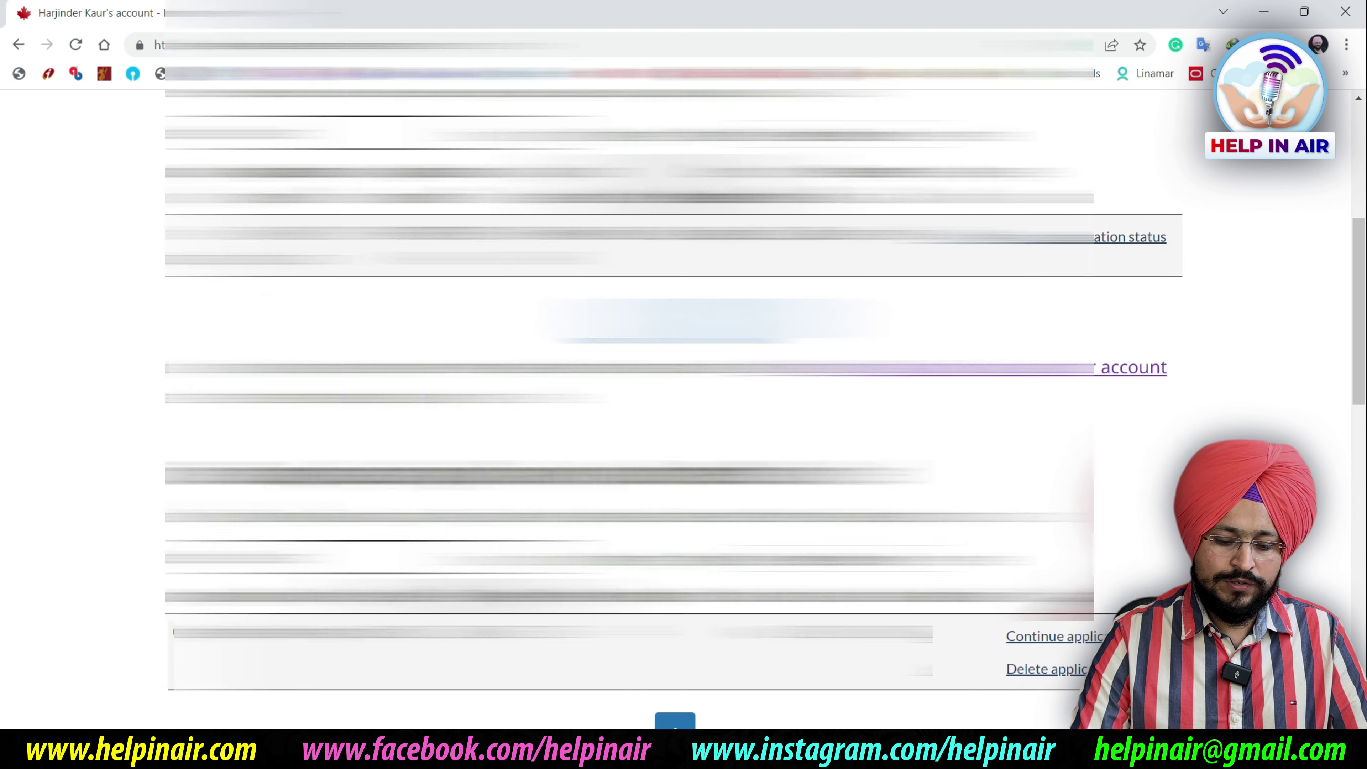
{"action": "scroll", "coordinate": [825, 507], "scroll_direction": "up", "scroll_amount": 8}
{"action": "scroll", "coordinate": [825, 507], "scroll_direction": "down", "scroll_amount": 1}
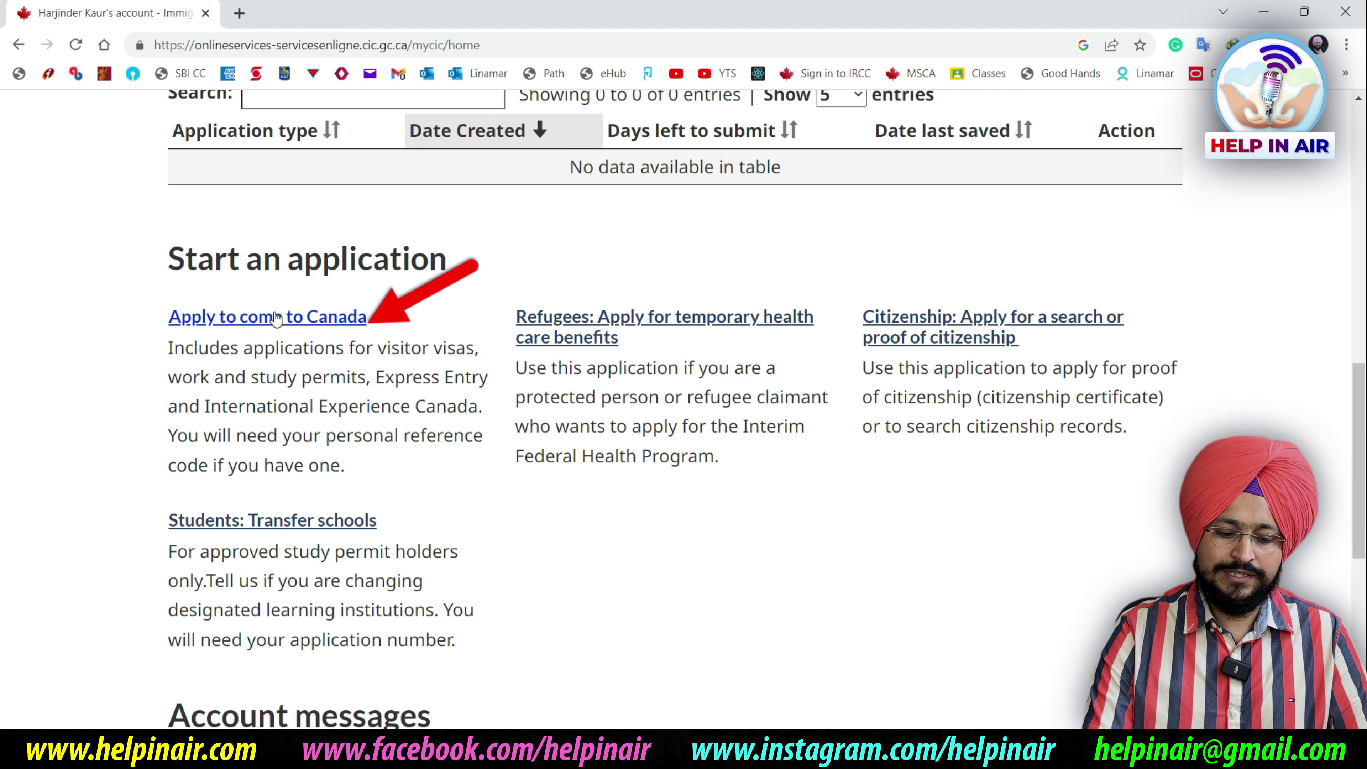
{"action": "left_click", "coordinate": [277, 317]}
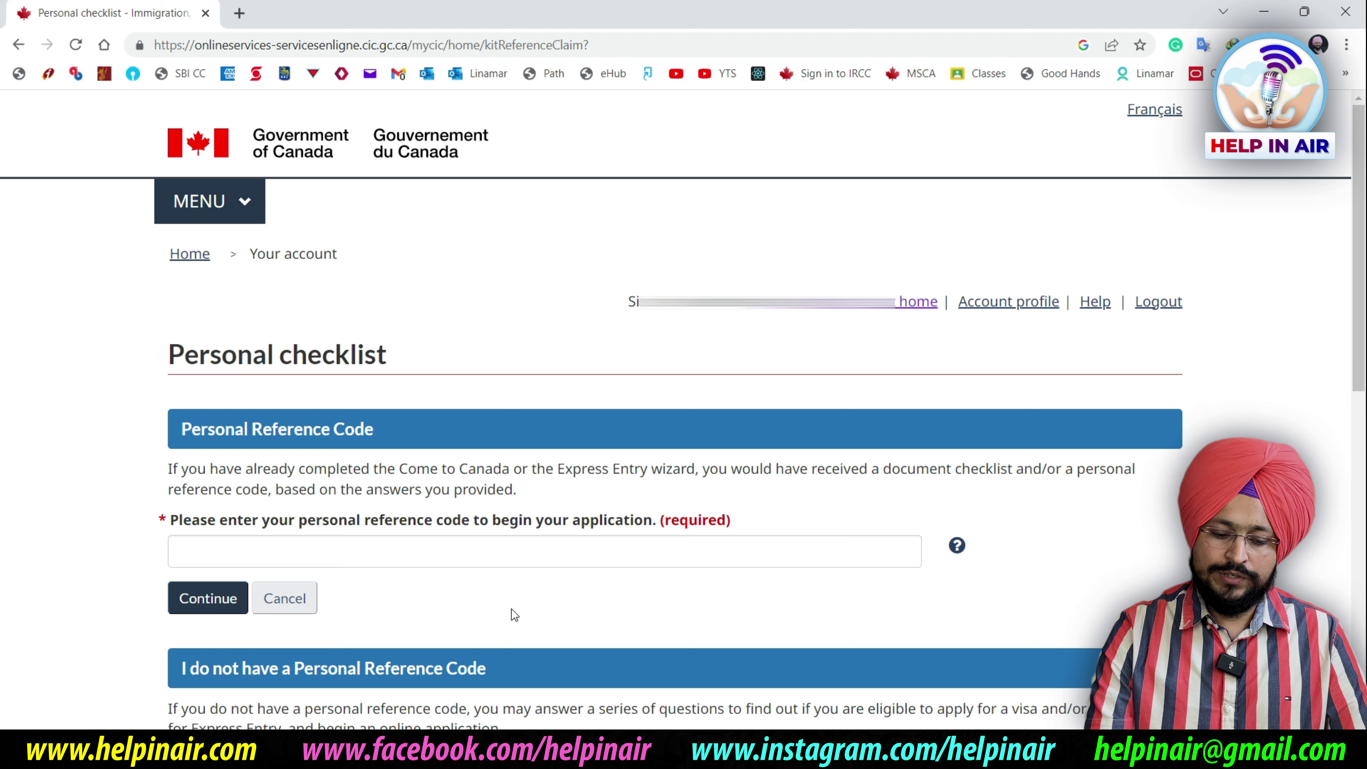
{"action": "scroll", "coordinate": [512, 609], "scroll_direction": "down", "scroll_amount": 5}
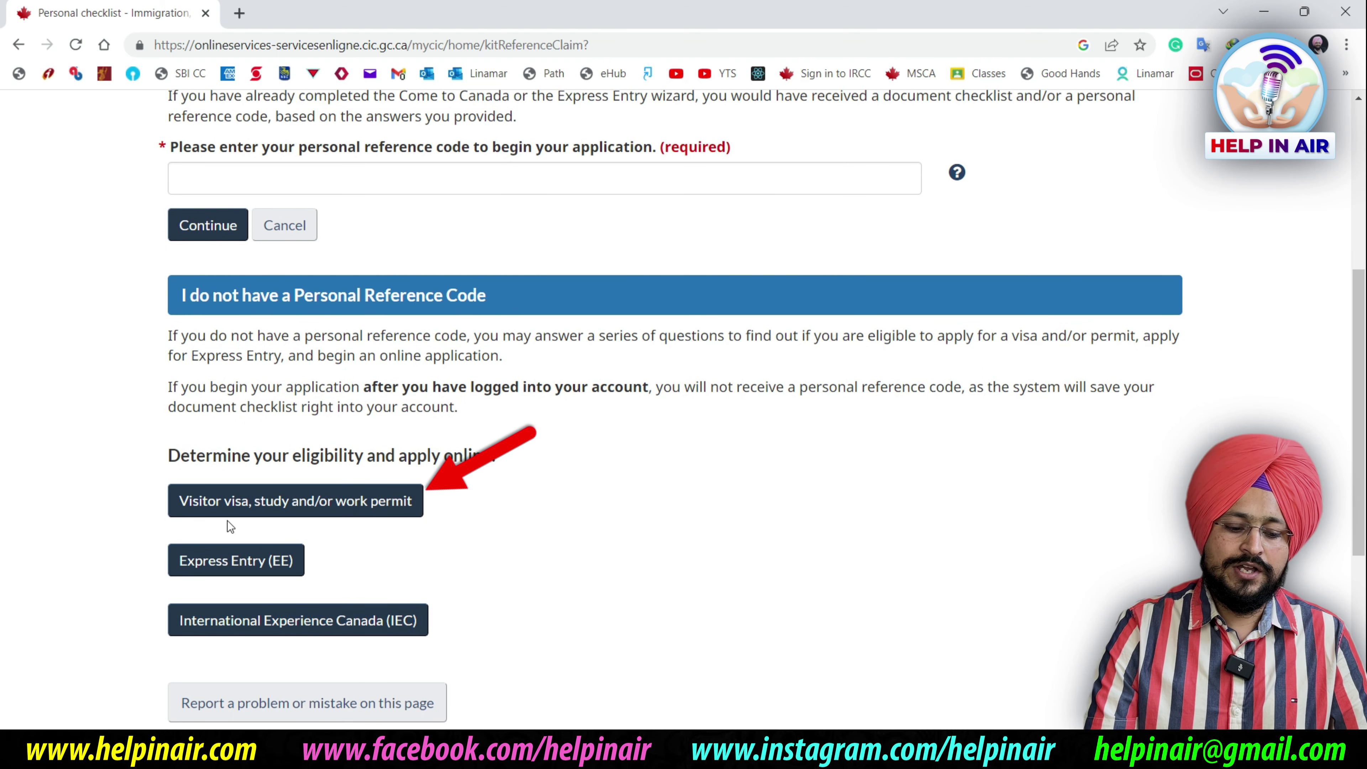
Start the visitor visa questionnaire with purpose Visit, stay under 6 months, passport code IND
{"action": "left_click", "coordinate": [368, 505]}
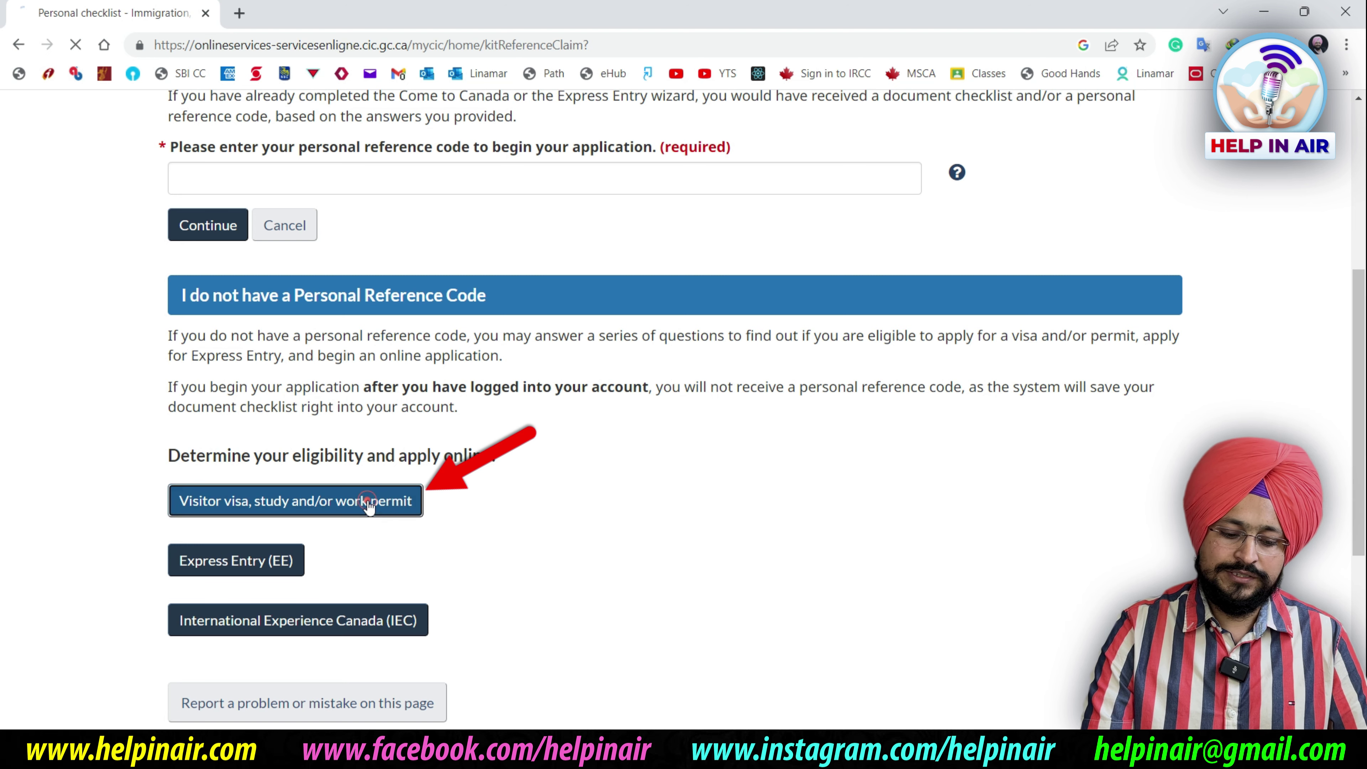
{"action": "scroll", "coordinate": [563, 470], "scroll_direction": "down", "scroll_amount": 4}
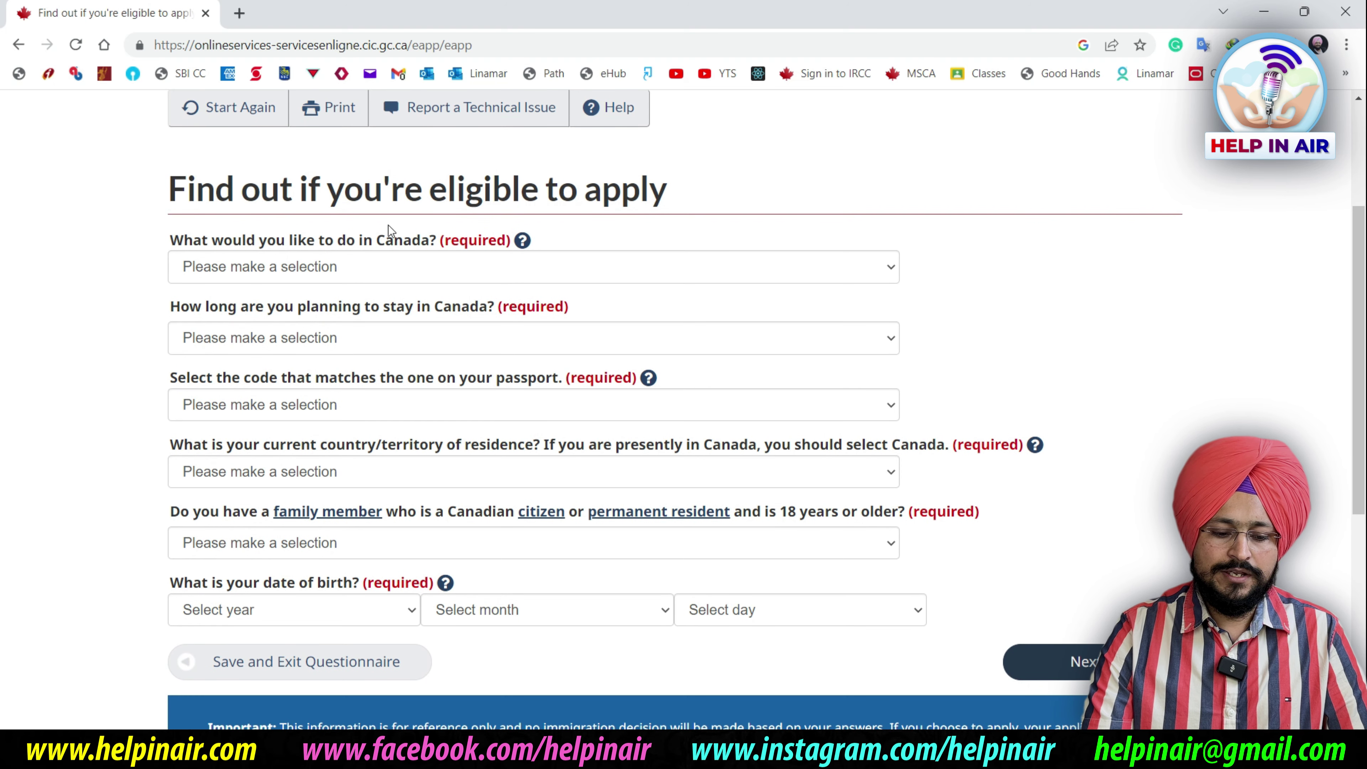
{"action": "left_click", "coordinate": [383, 272]}
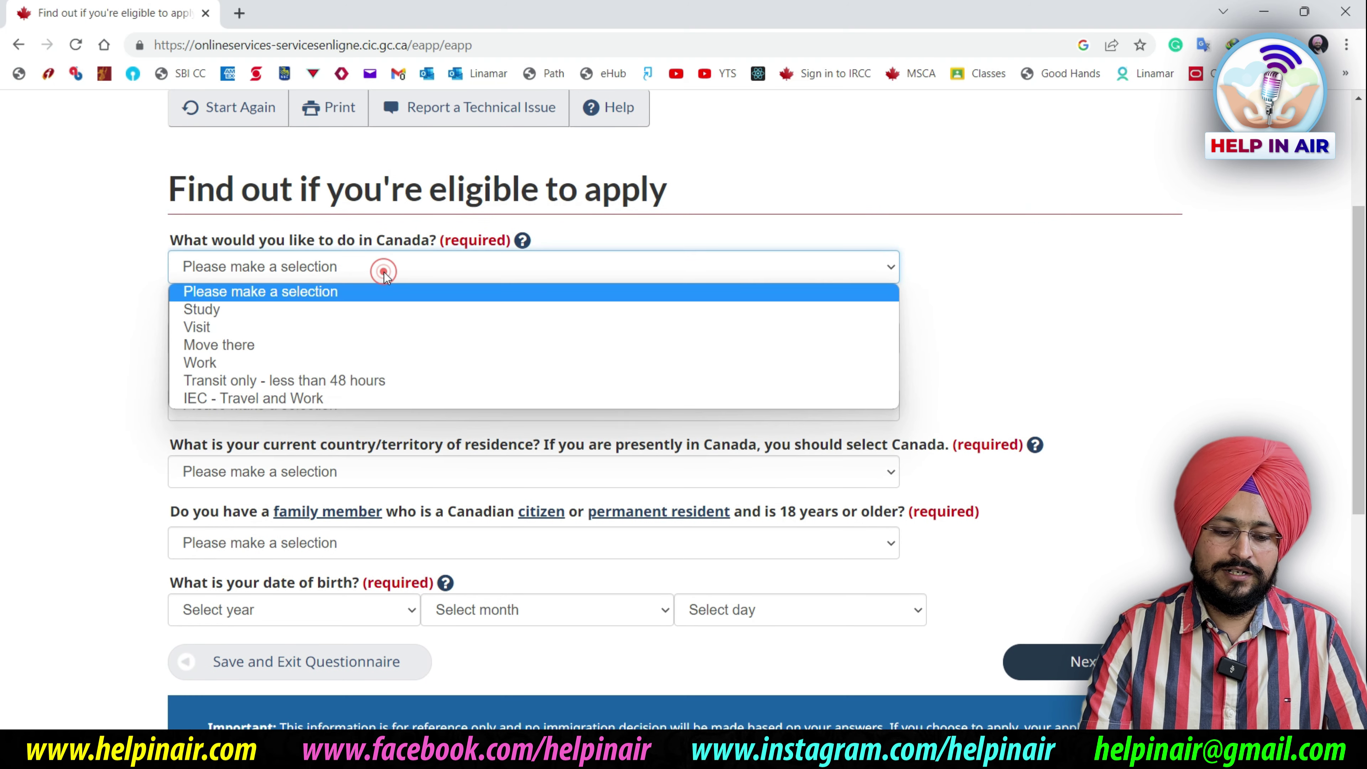
{"action": "left_click", "coordinate": [340, 329]}
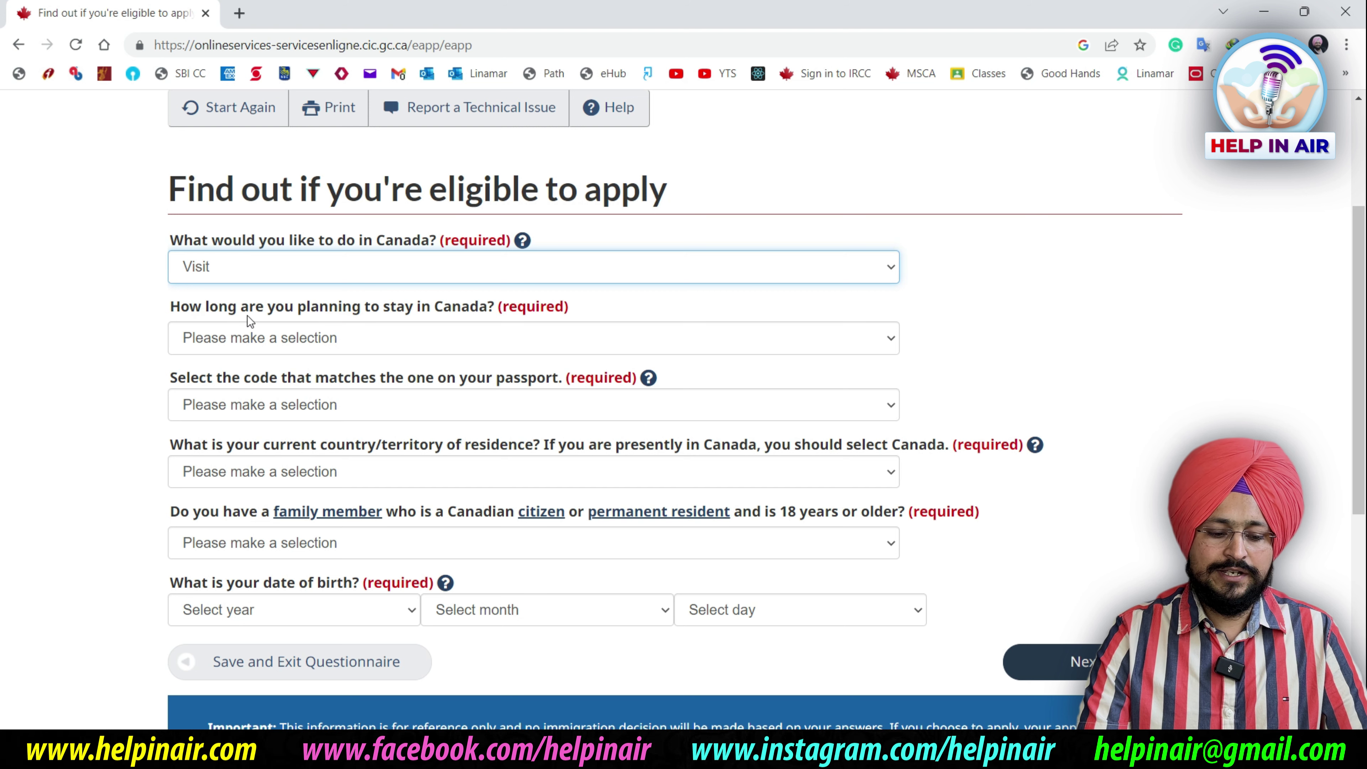
{"action": "left_click", "coordinate": [401, 338]}
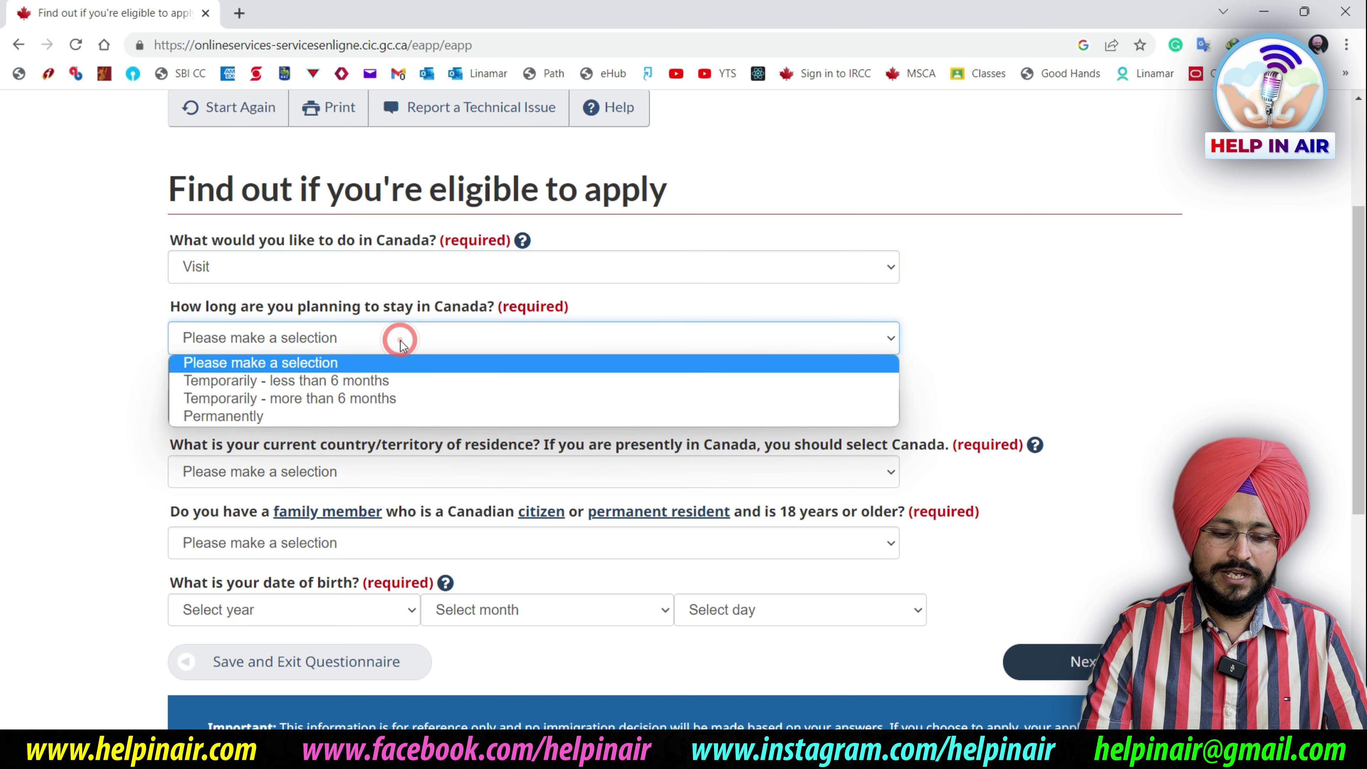
{"action": "left_click", "coordinate": [396, 382]}
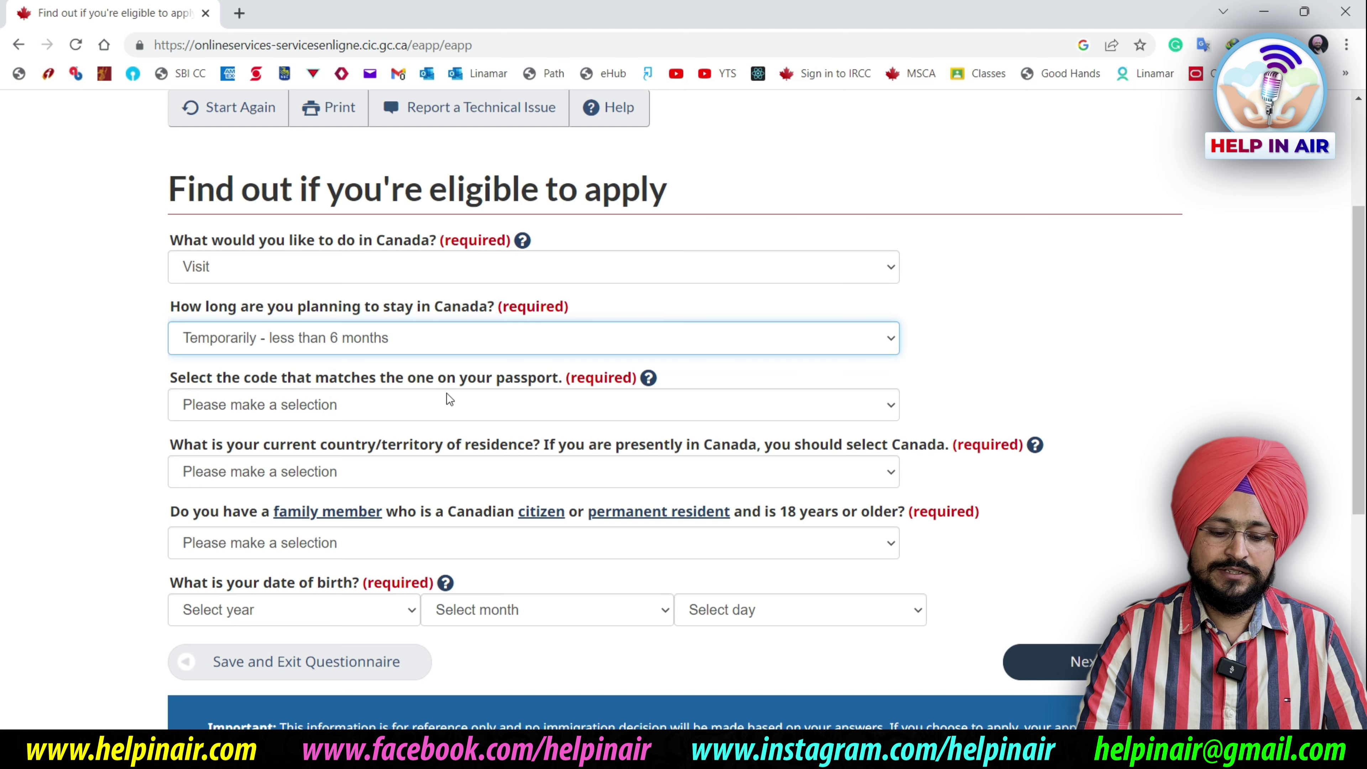
{"action": "left_click", "coordinate": [452, 402]}
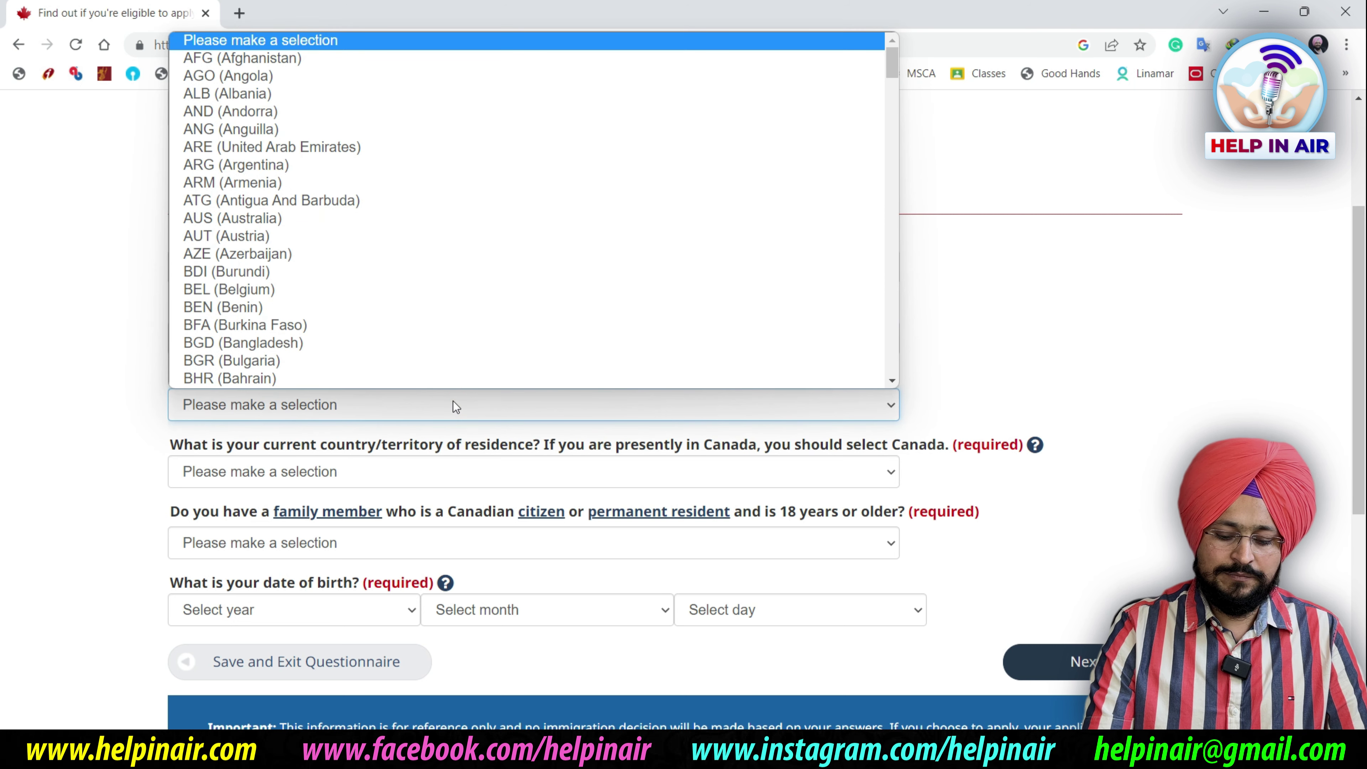
{"action": "type", "text": "in"}
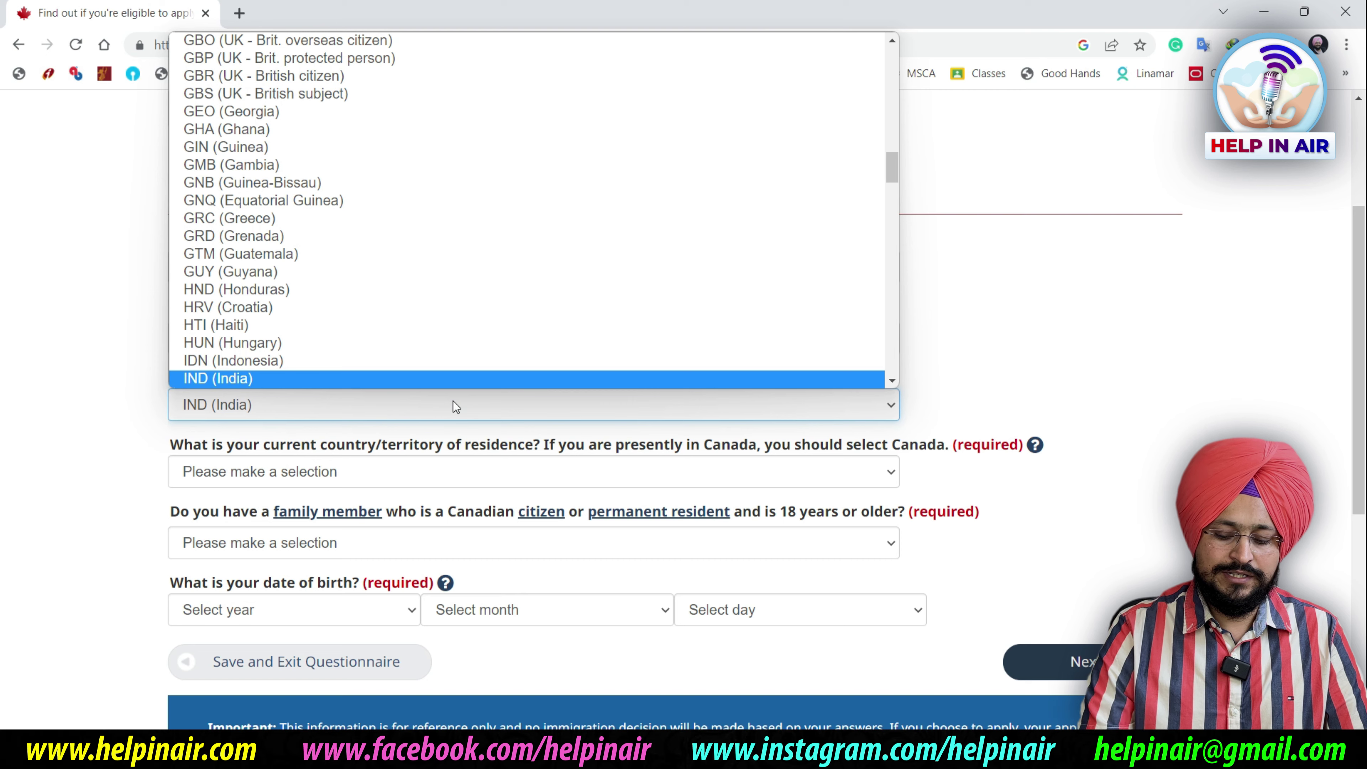
{"action": "key", "text": "Return"}
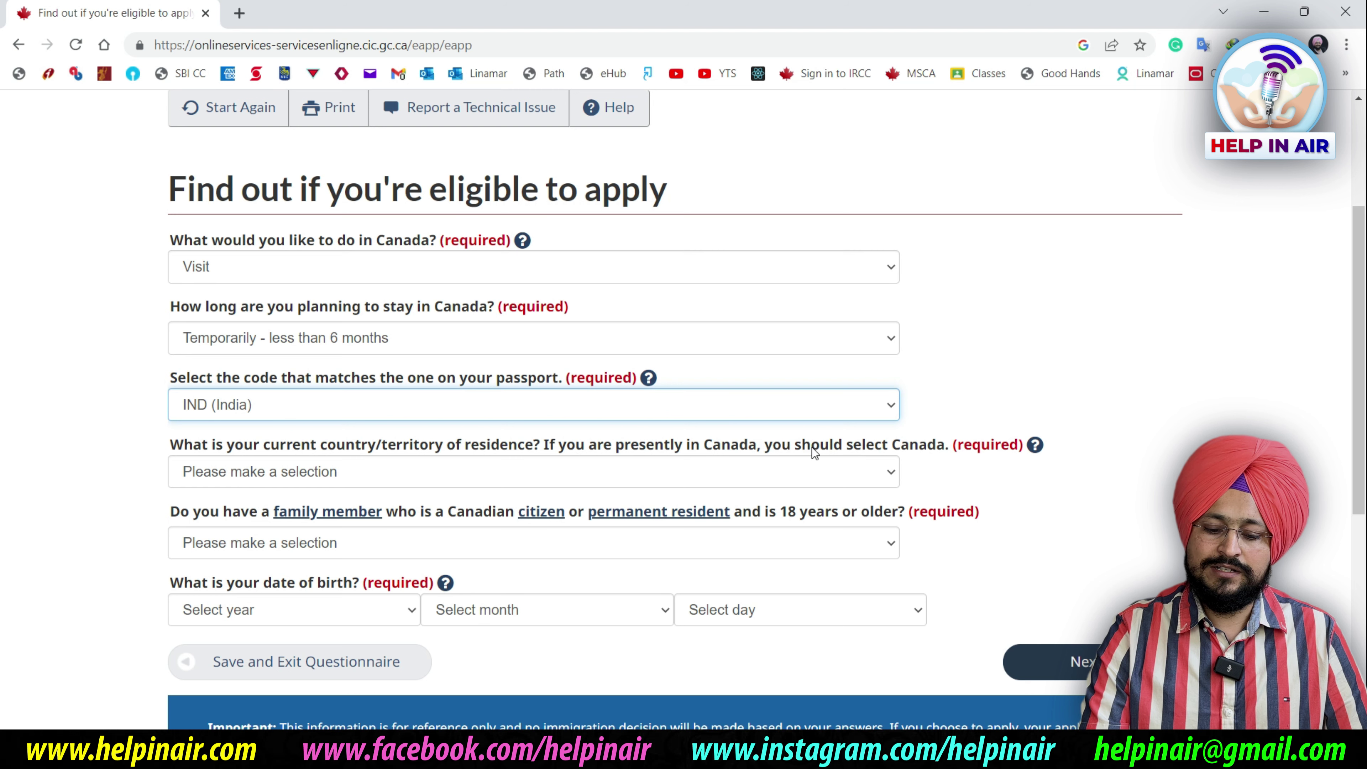
Set residence to Canada, Yes for a family member in Canada, choose the birth year, and continue
{"action": "left_click", "coordinate": [791, 472]}
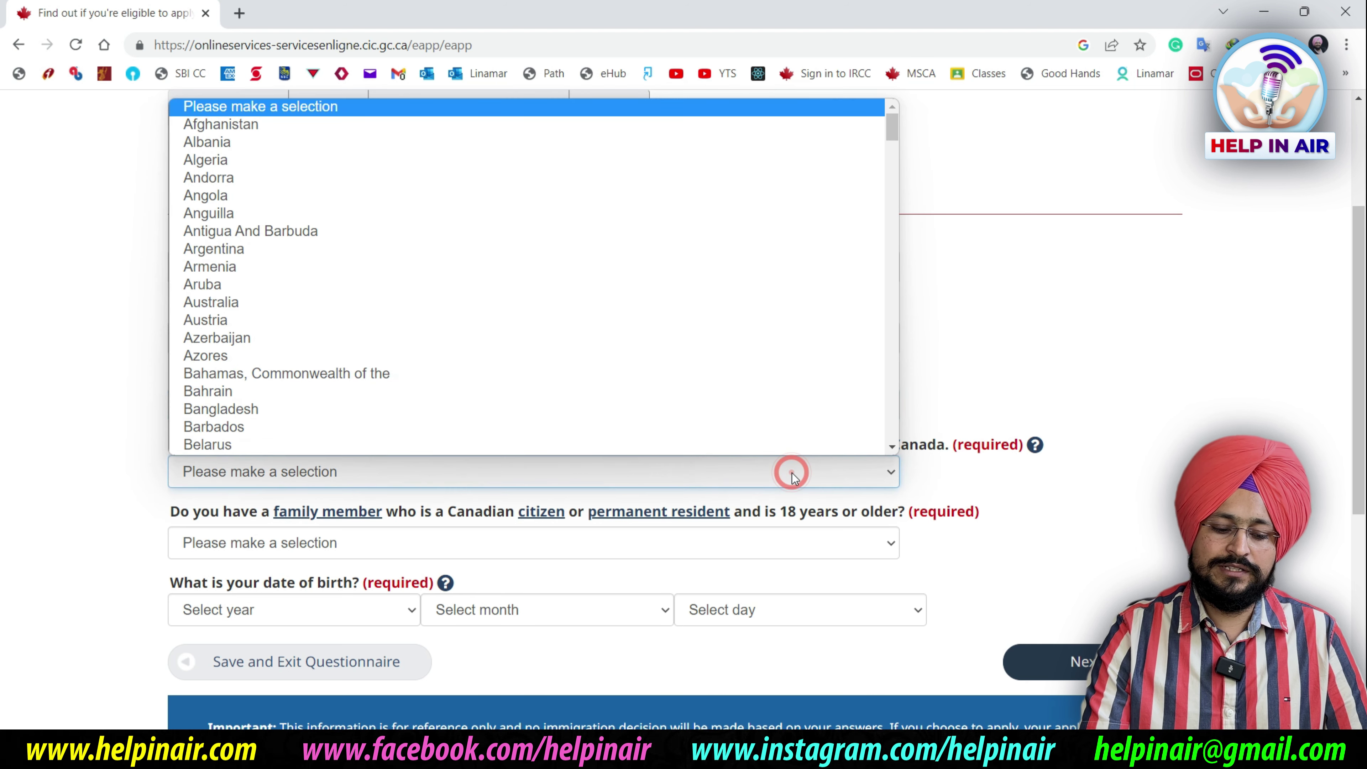
{"action": "key", "text": "Down"}
{"action": "key", "text": "Down"}
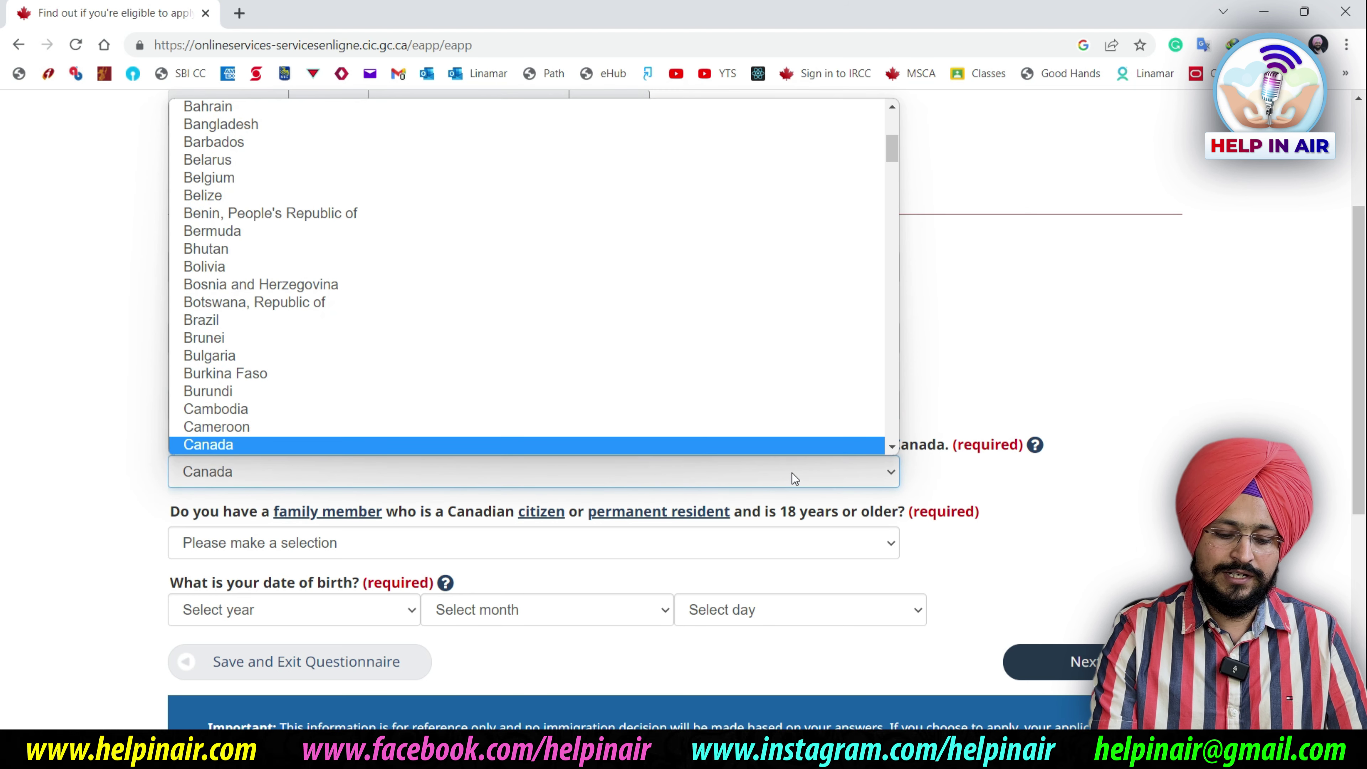
{"action": "key", "text": "Return"}
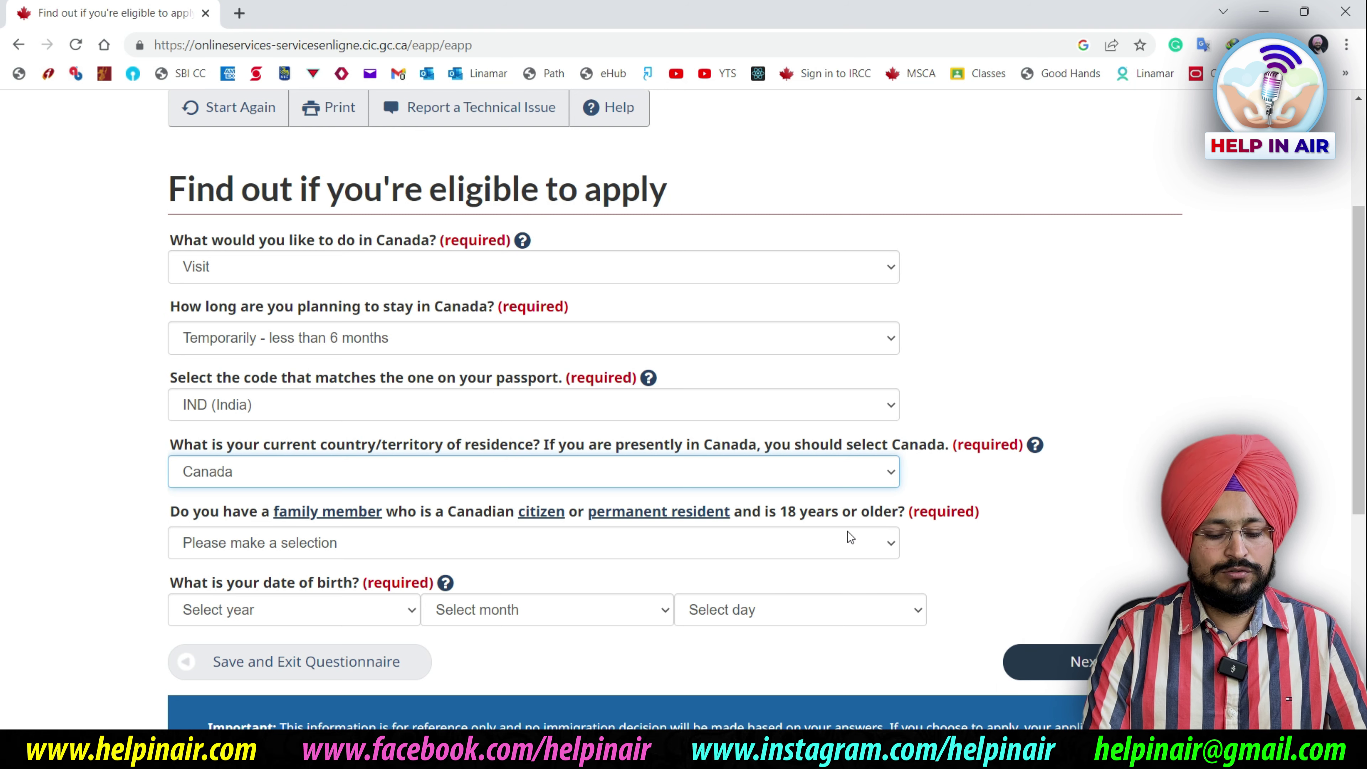
{"action": "left_click", "coordinate": [746, 552]}
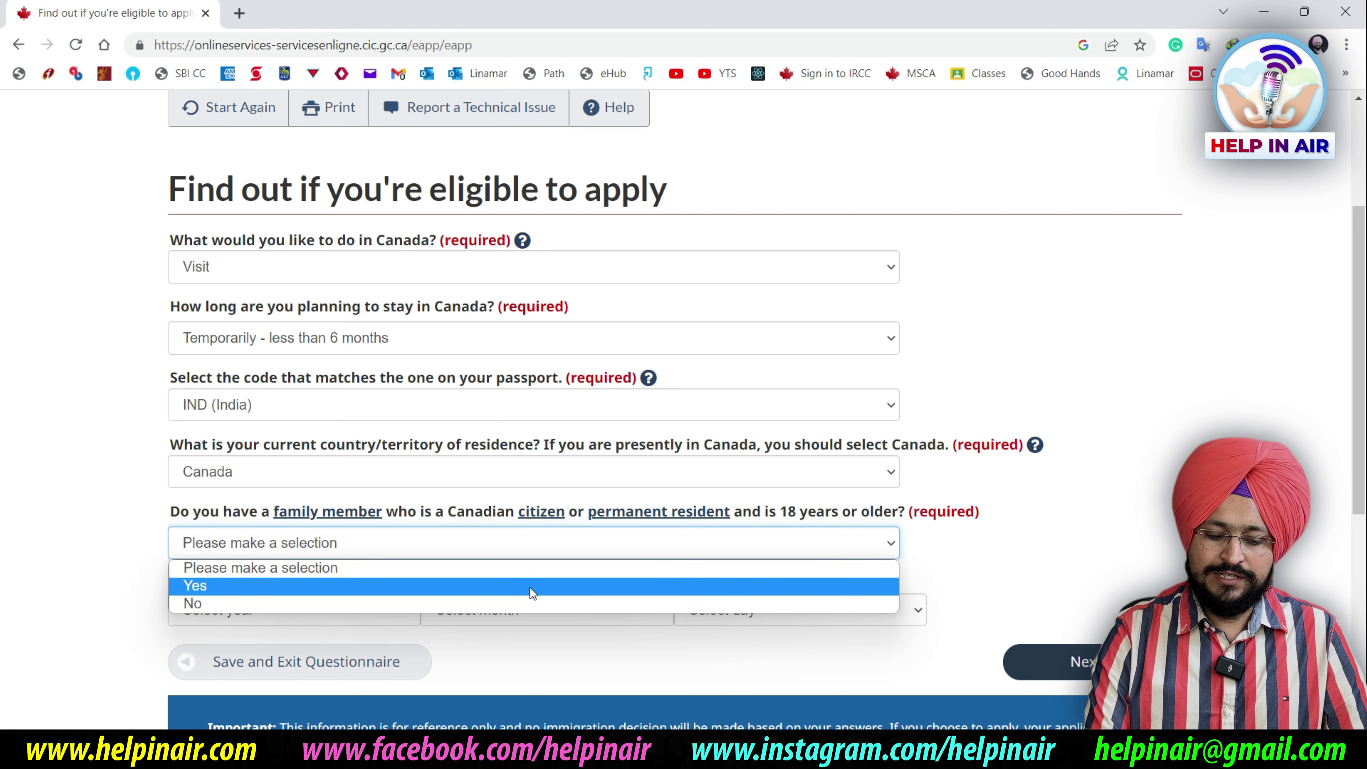
{"action": "left_click", "coordinate": [501, 585]}
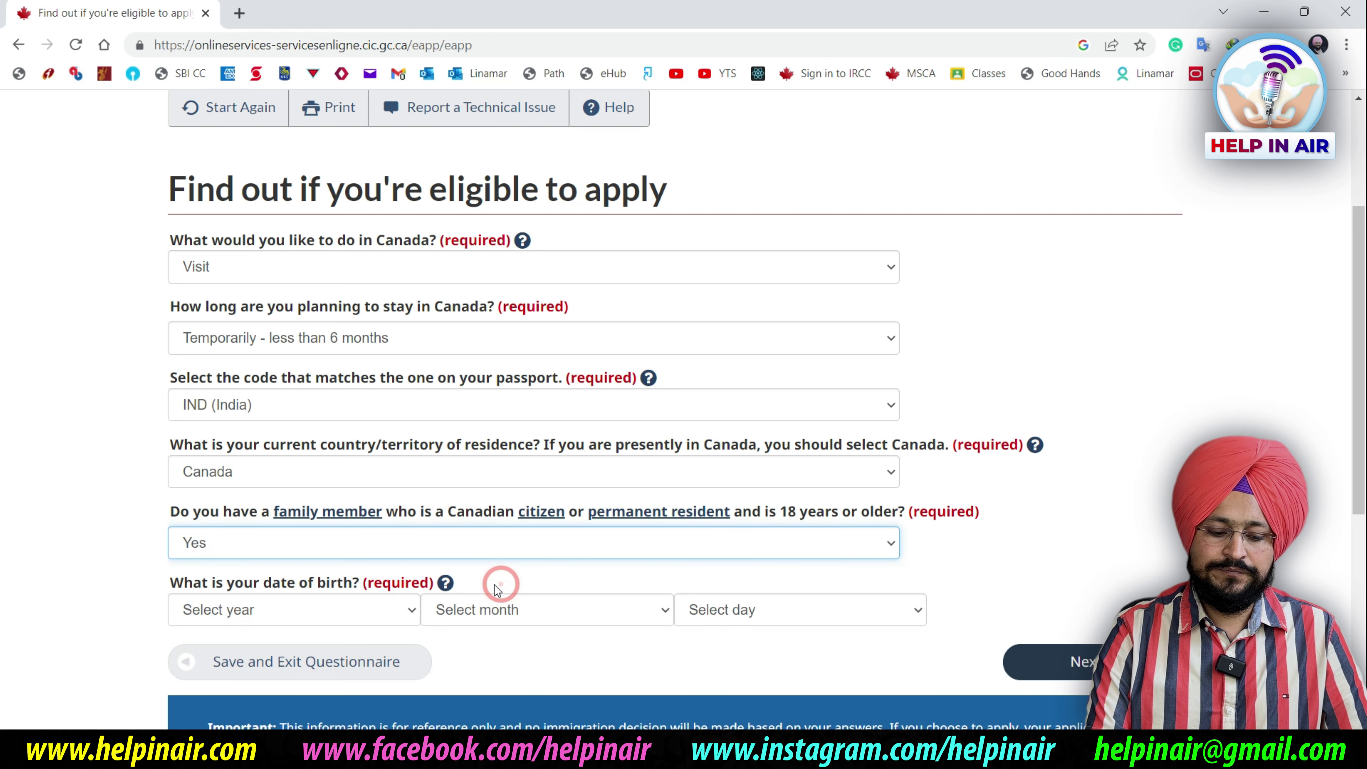
{"action": "left_click", "coordinate": [278, 613]}
{"action": "left_click", "coordinate": [277, 613]}
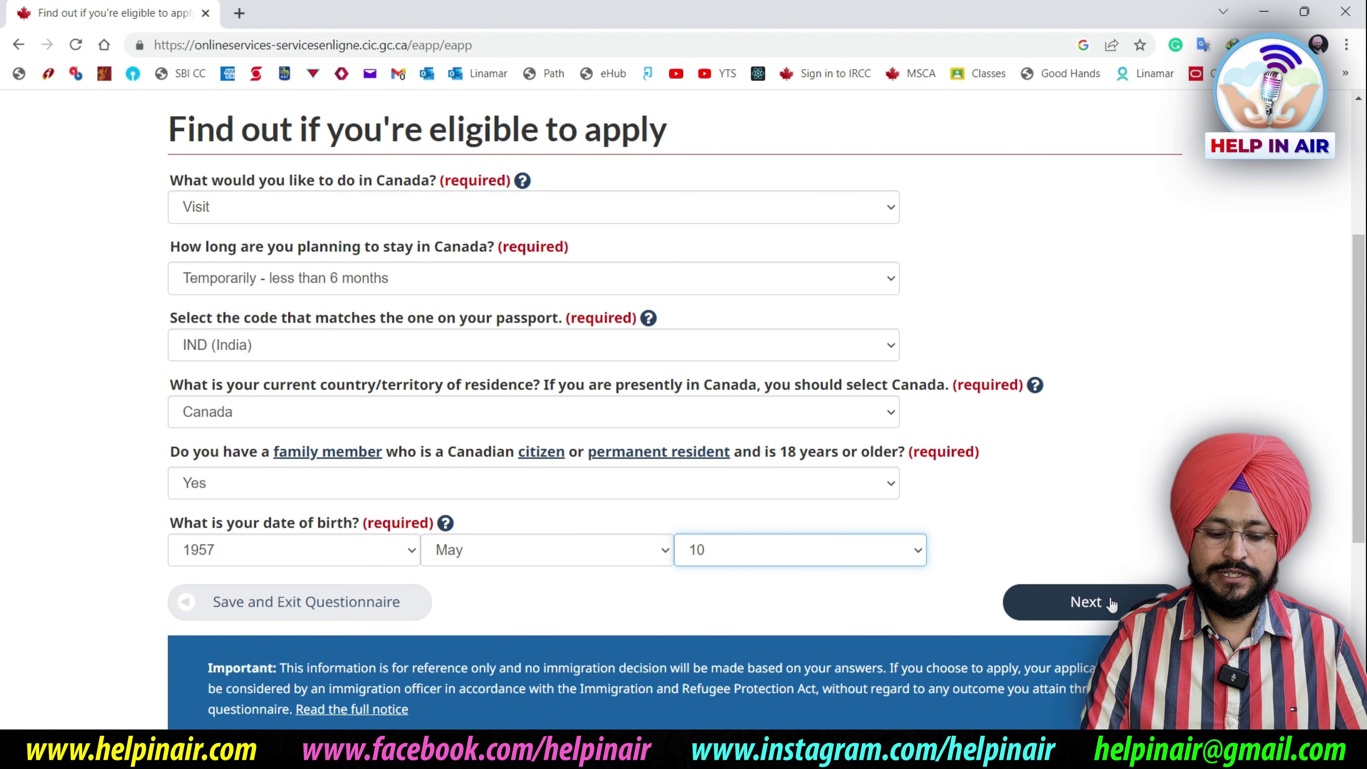
{"action": "left_click", "coordinate": [1112, 603]}
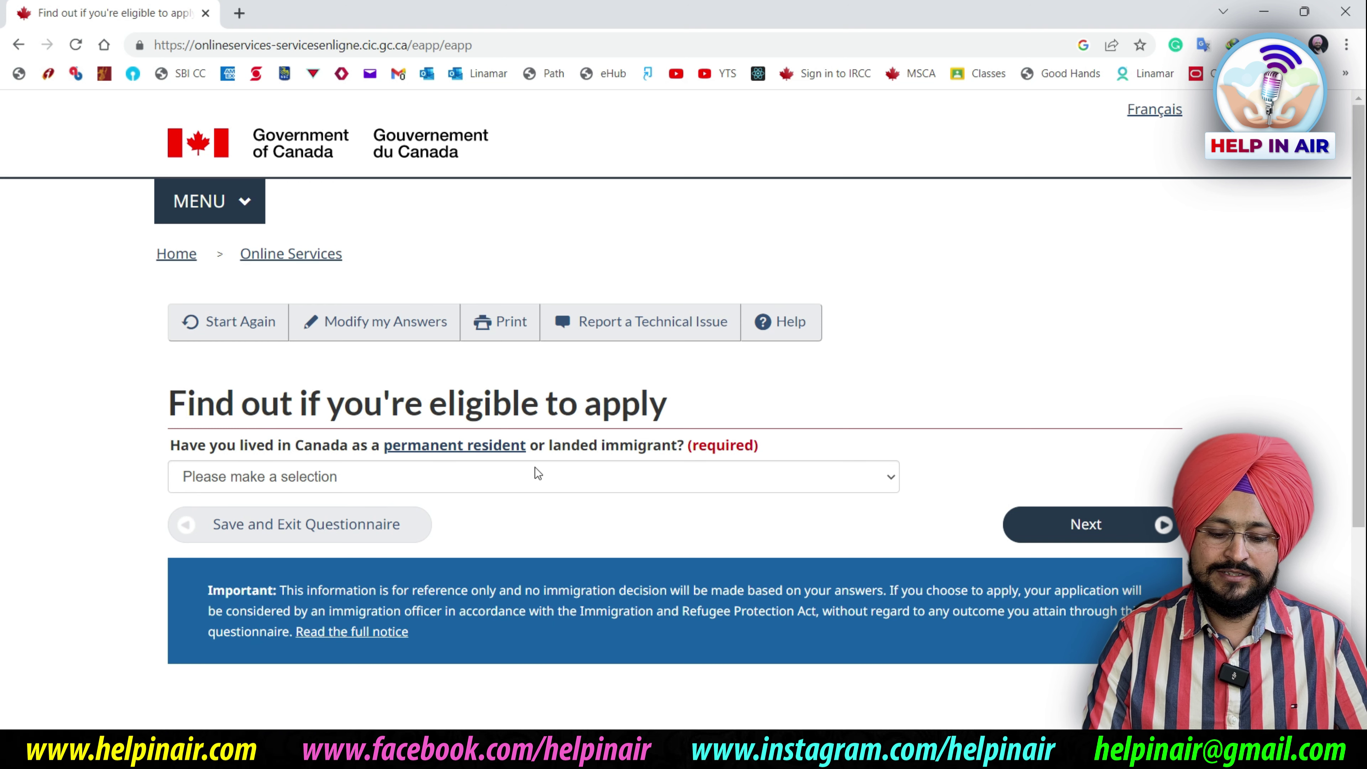
Answer No to having lived in Canada as a permanent resident
{"action": "left_click", "coordinate": [609, 477]}
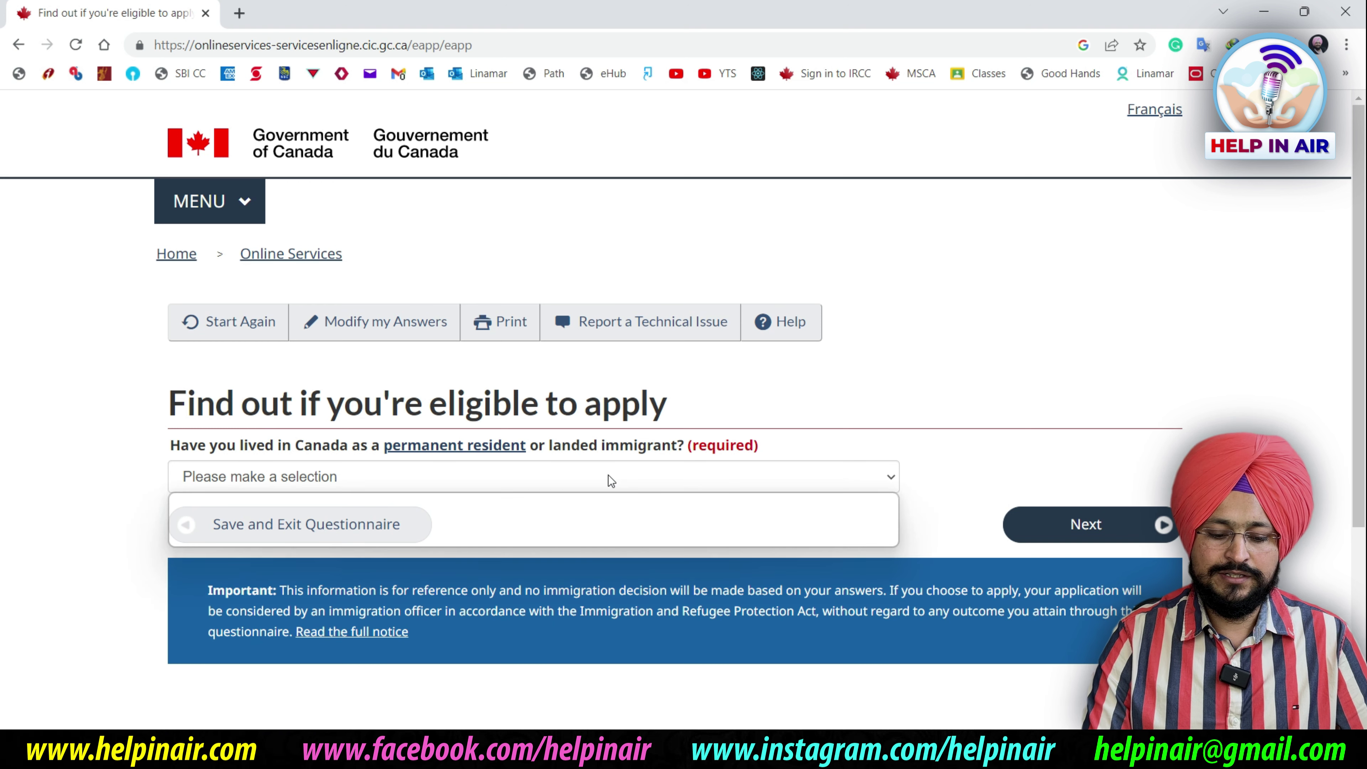
{"action": "left_click", "coordinate": [496, 536]}
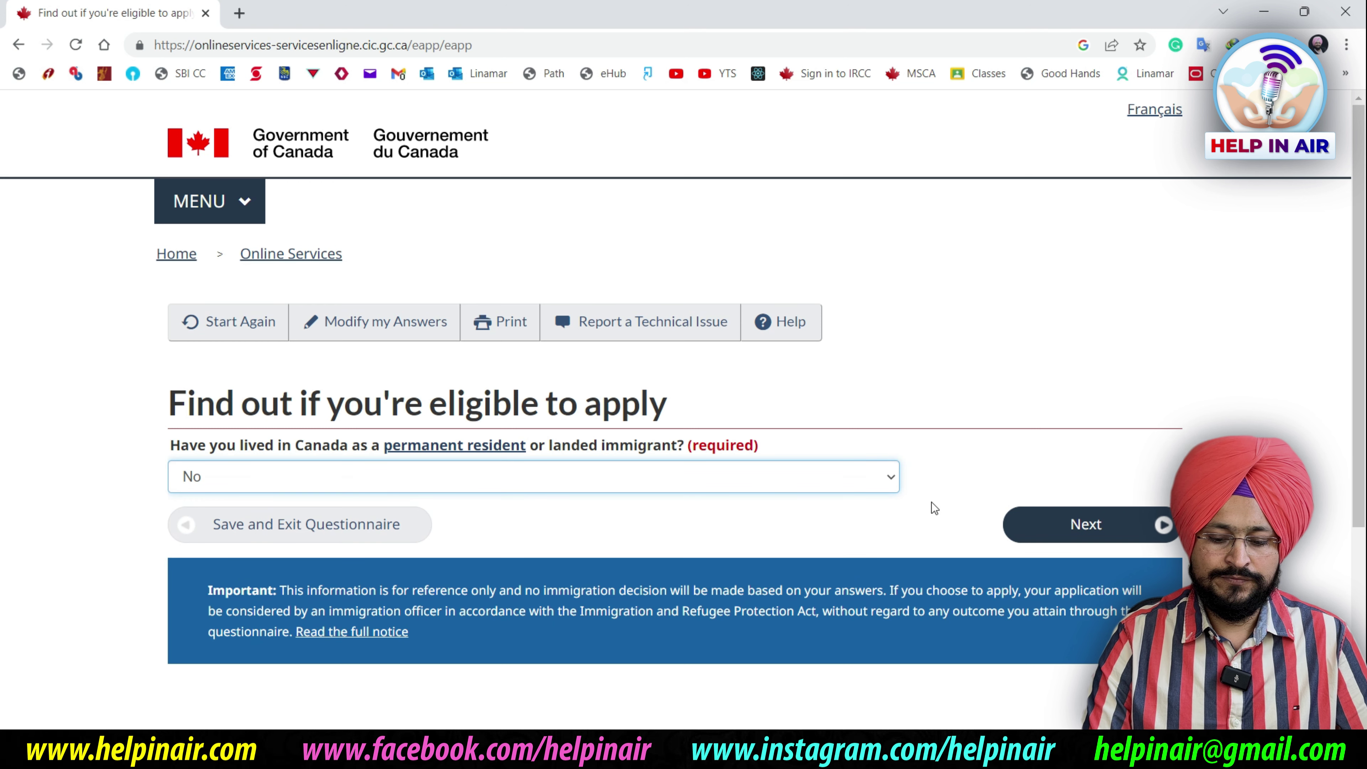
{"action": "left_click", "coordinate": [1079, 523]}
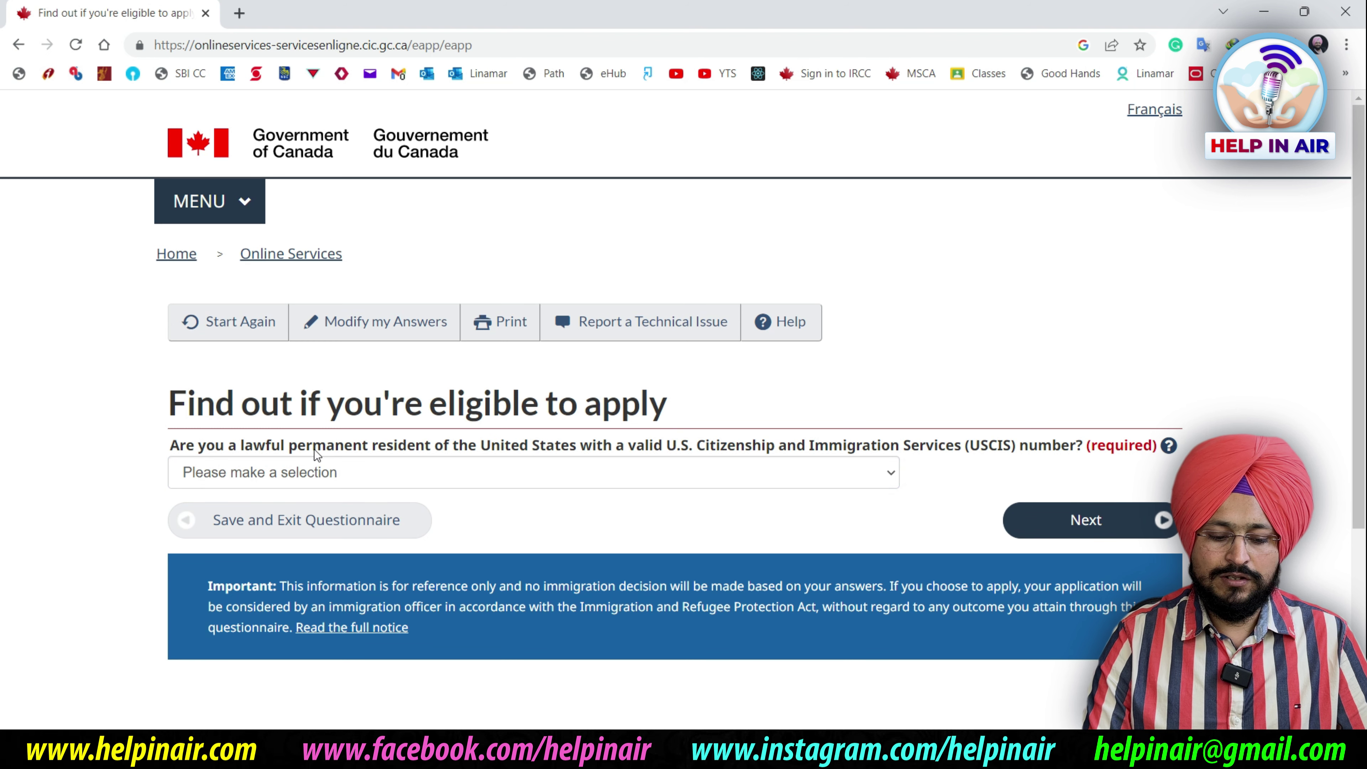
Answer No to being a U.S. lawful permanent resident (USCIS)
{"action": "left_click", "coordinate": [548, 468]}
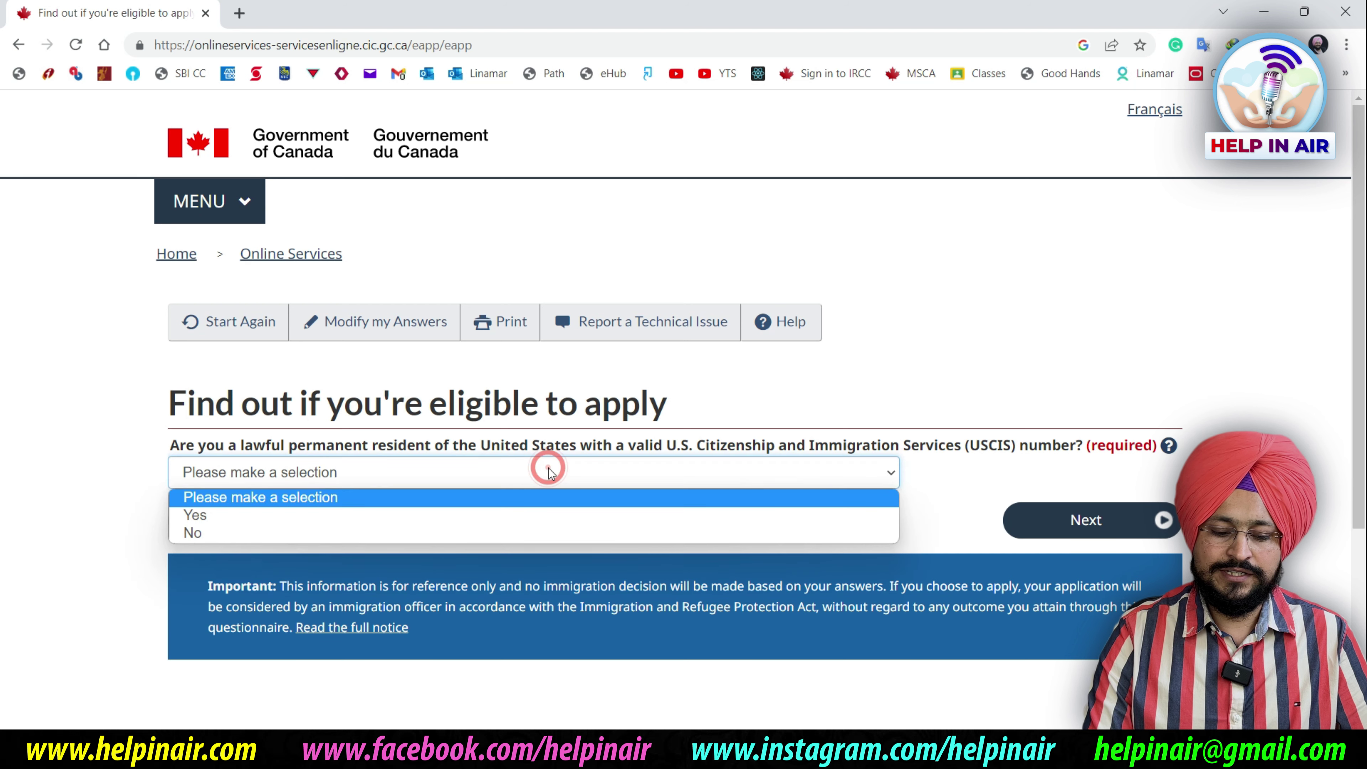
{"action": "key", "text": "Down"}
{"action": "key", "text": "Down"}
{"action": "key", "text": "Return"}
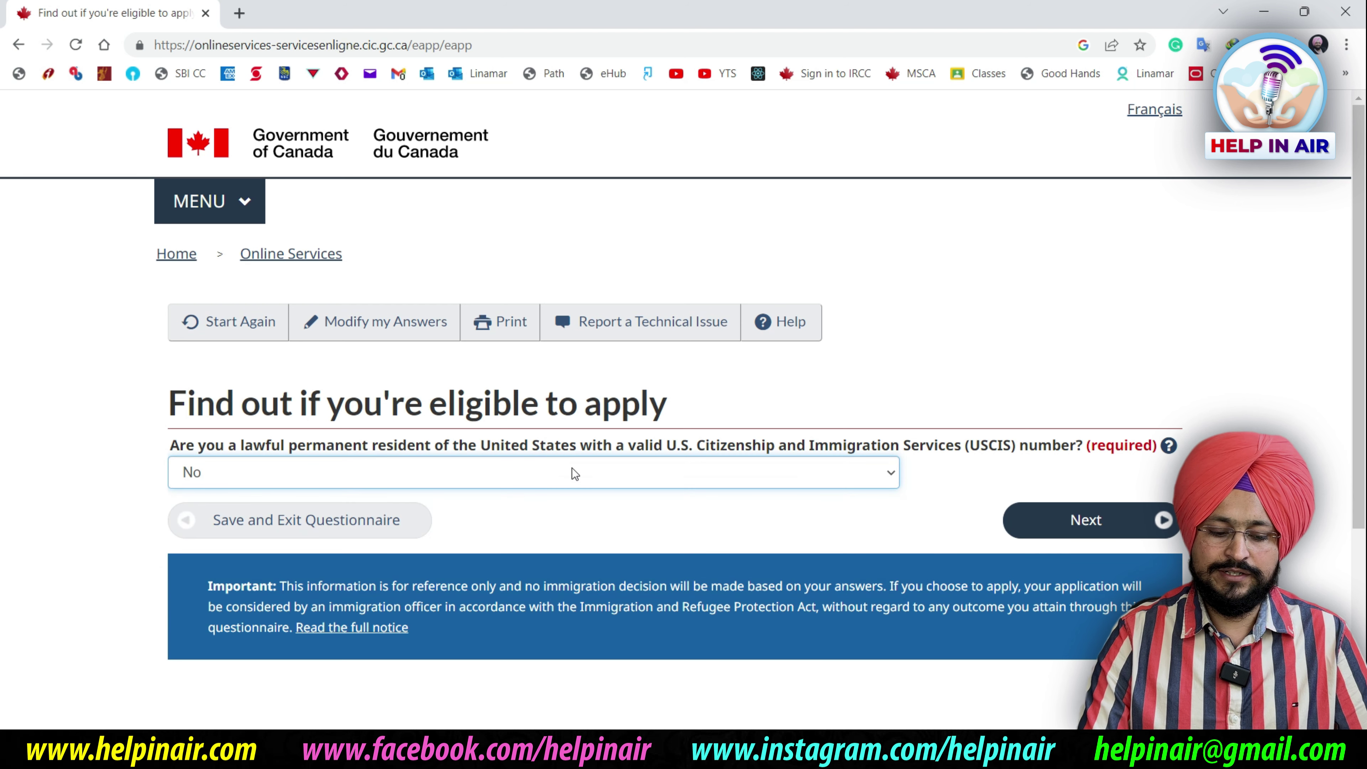
{"action": "left_click", "coordinate": [1117, 518]}
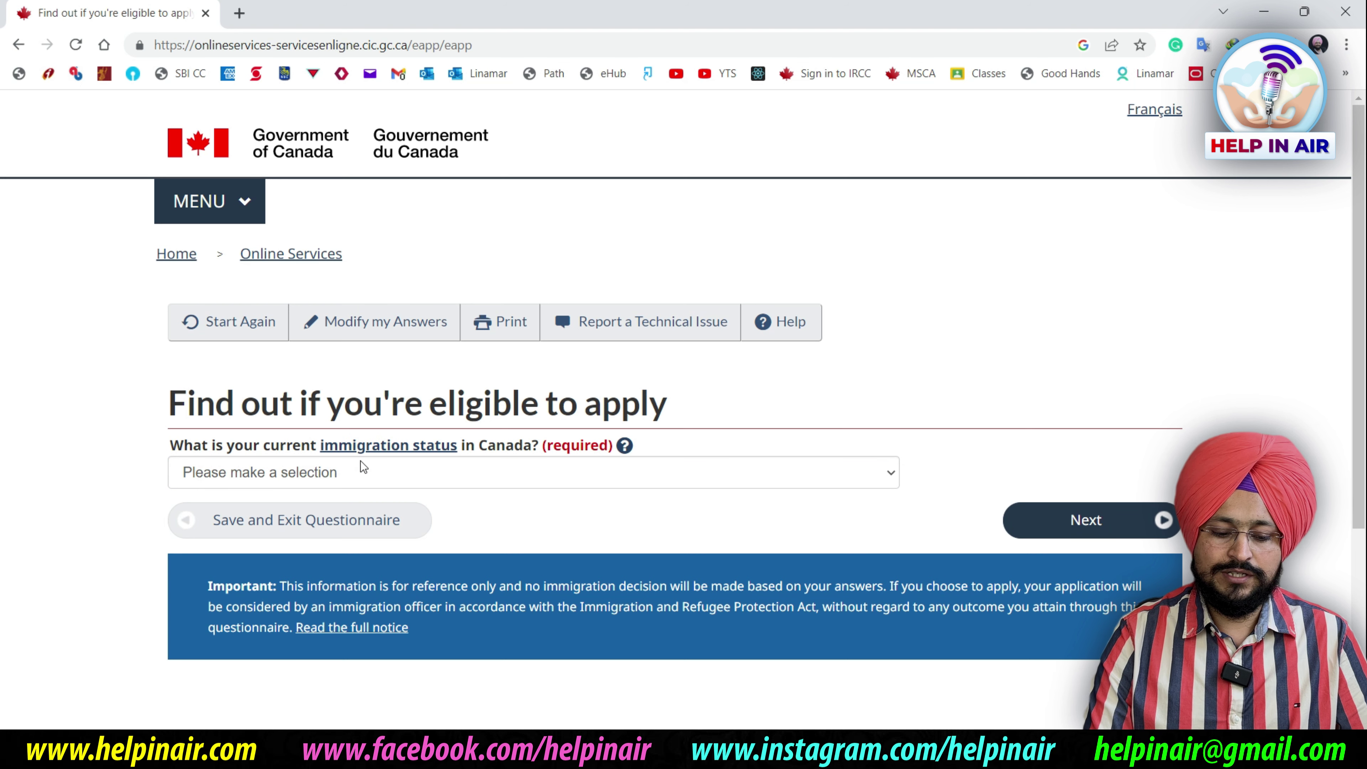
Set current immigration status to Visitor, then keep Child/grandchild as the family relationship
{"action": "left_click", "coordinate": [515, 476]}
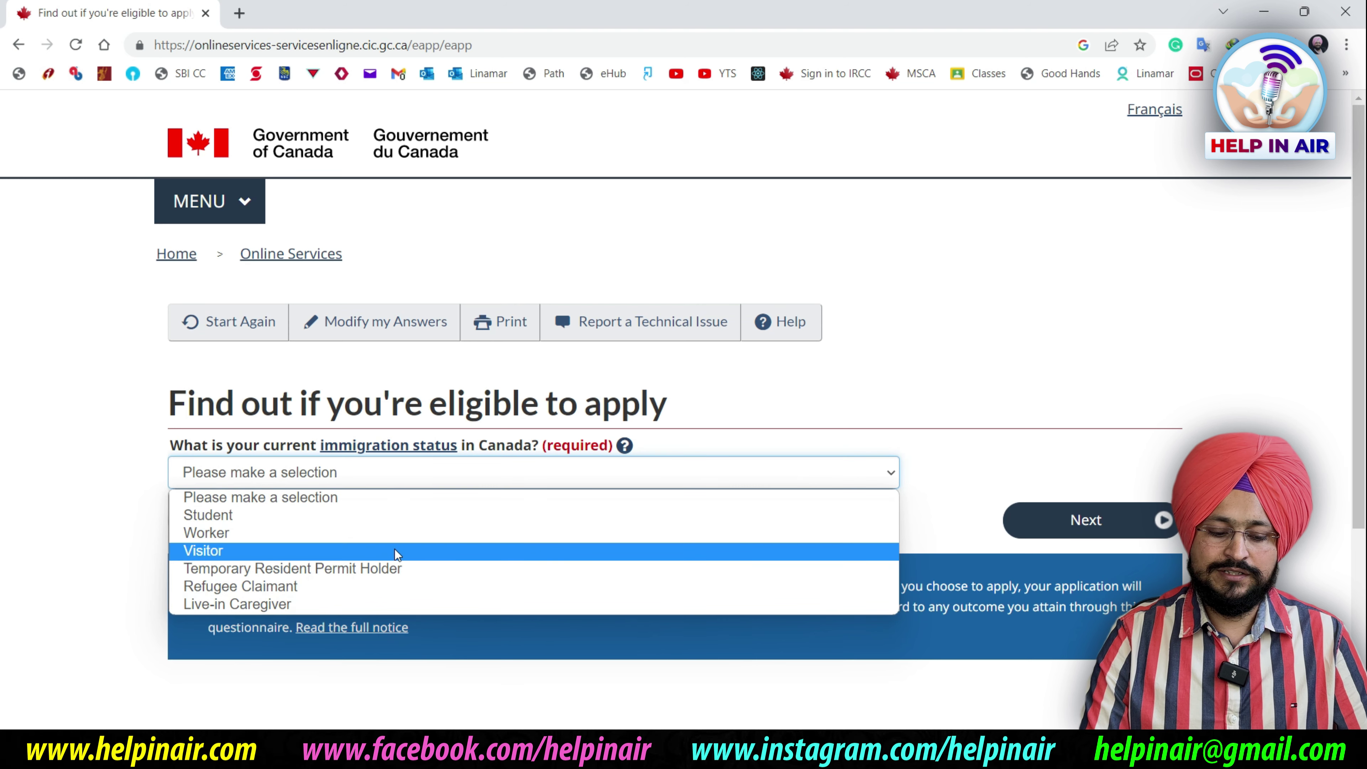
{"action": "left_click", "coordinate": [394, 550]}
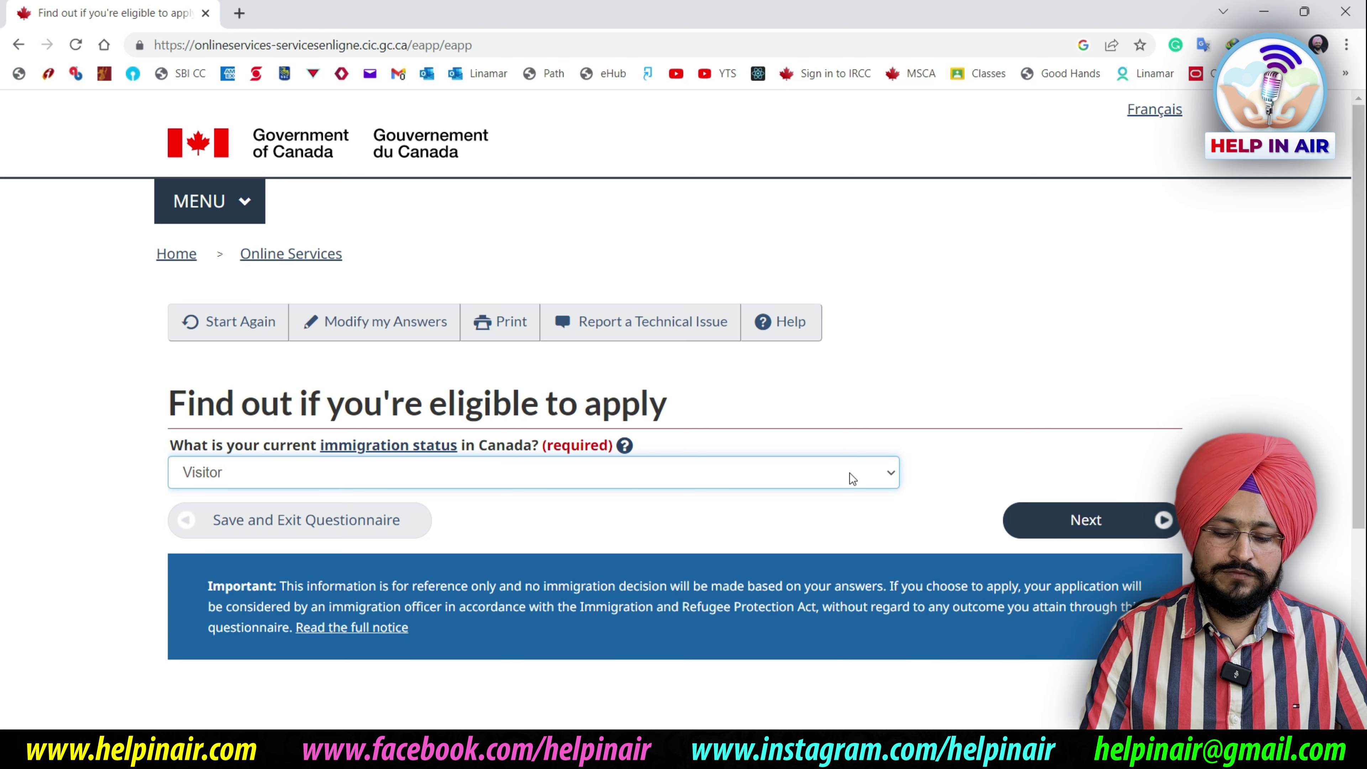
{"action": "left_click", "coordinate": [1078, 525]}
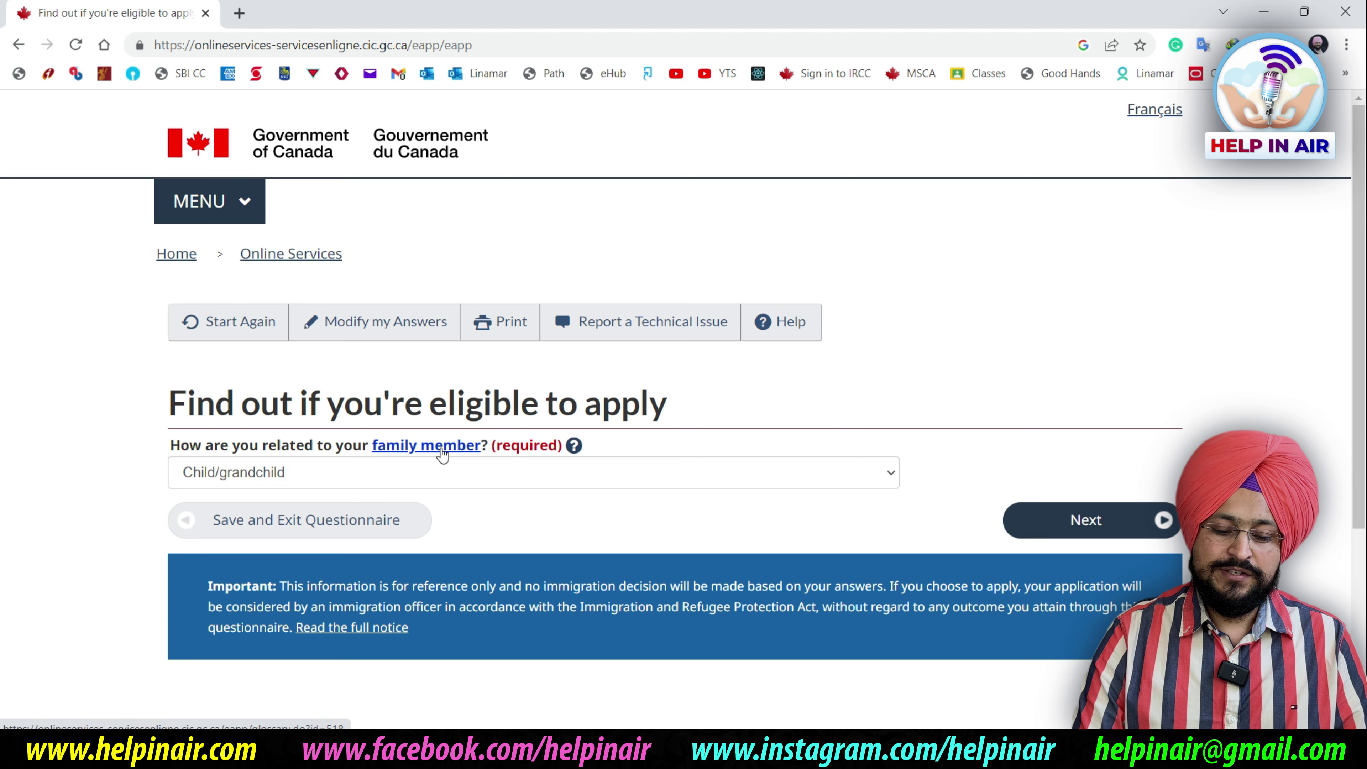
{"action": "left_click", "coordinate": [558, 473]}
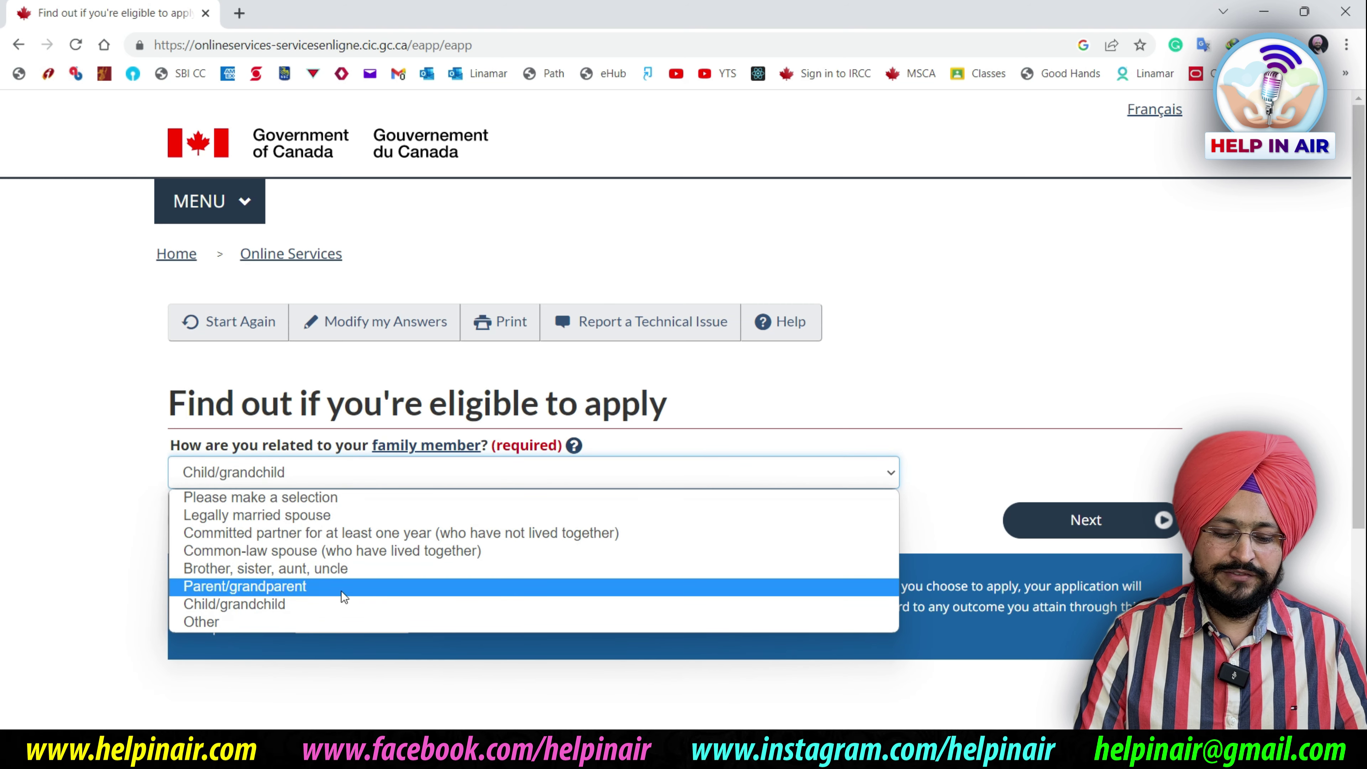
{"action": "left_click", "coordinate": [611, 428]}
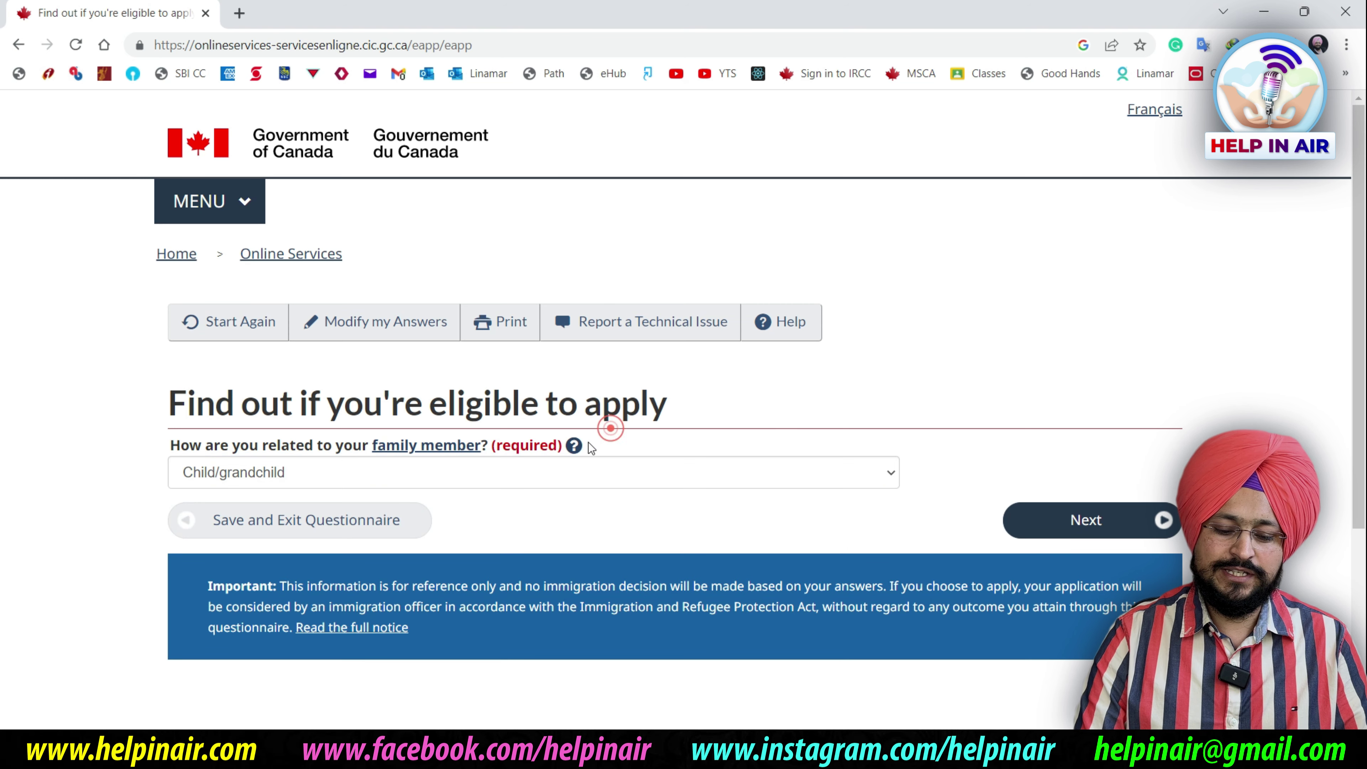
{"action": "left_click", "coordinate": [574, 446]}
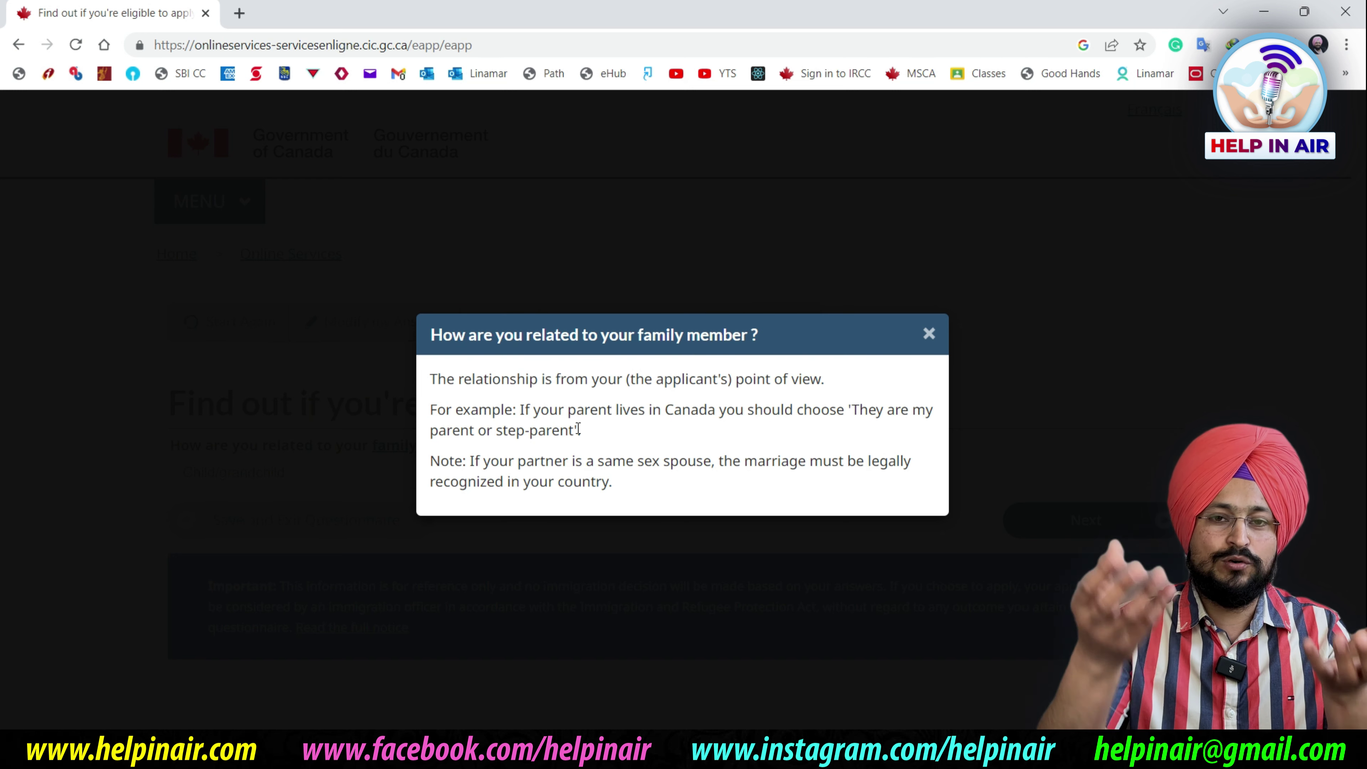
{"action": "left_click", "coordinate": [928, 334]}
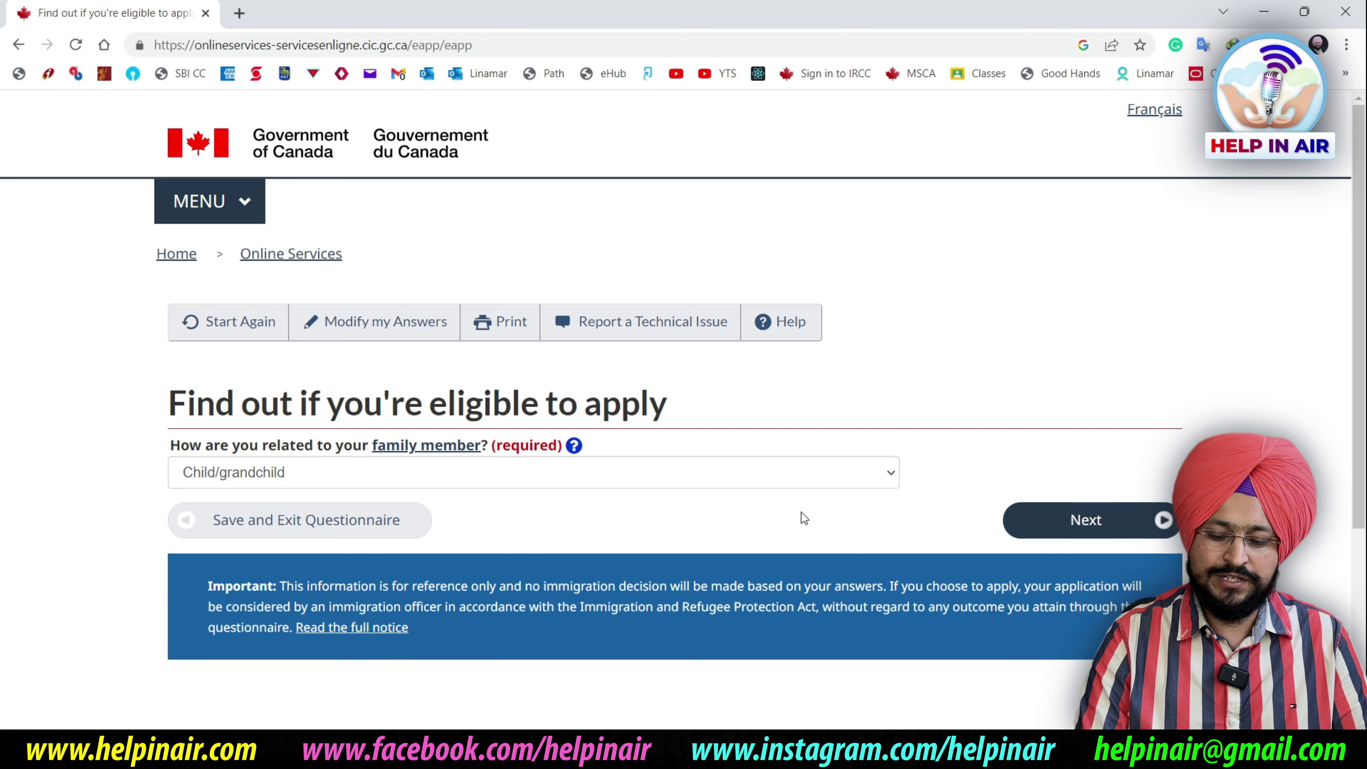
Advance and answer No to the Parent and Grandparent Super Visa question
{"action": "left_click", "coordinate": [1123, 515]}
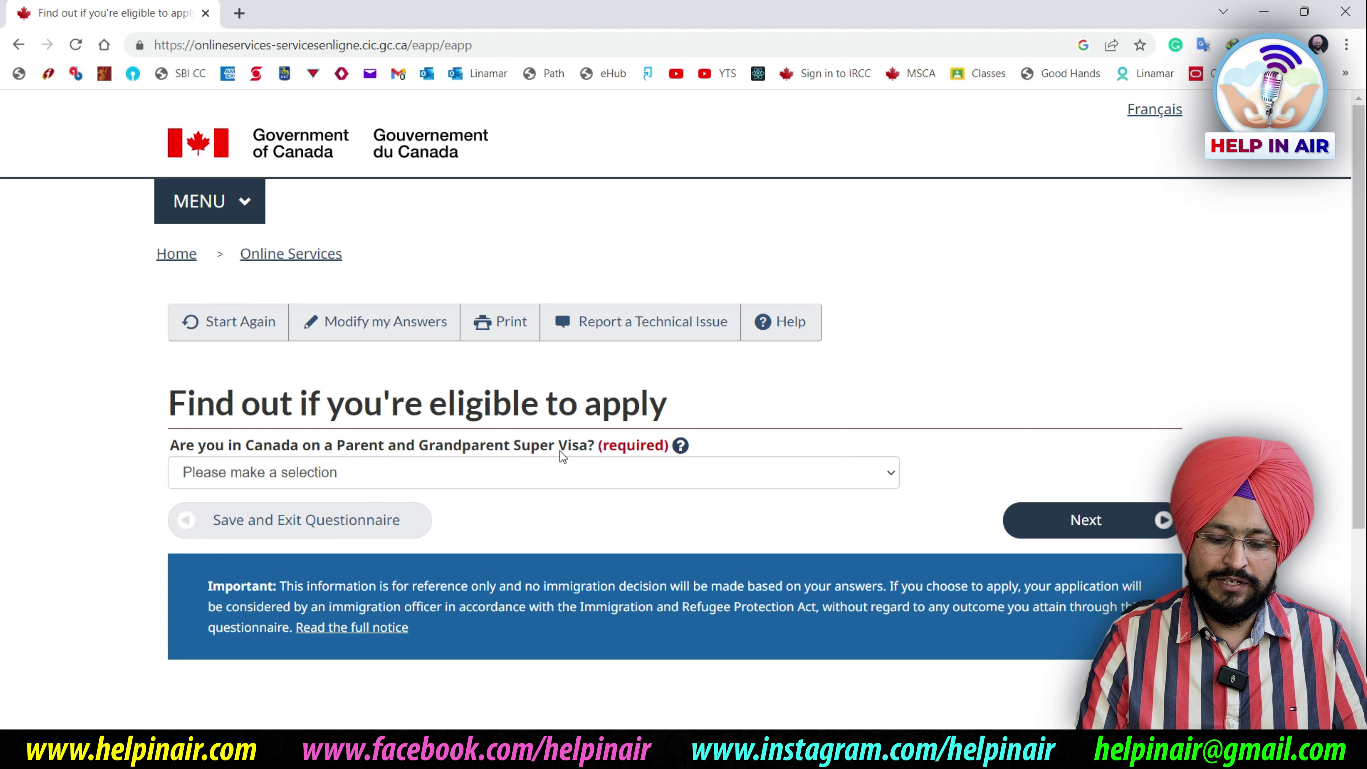
{"action": "left_click", "coordinate": [673, 480]}
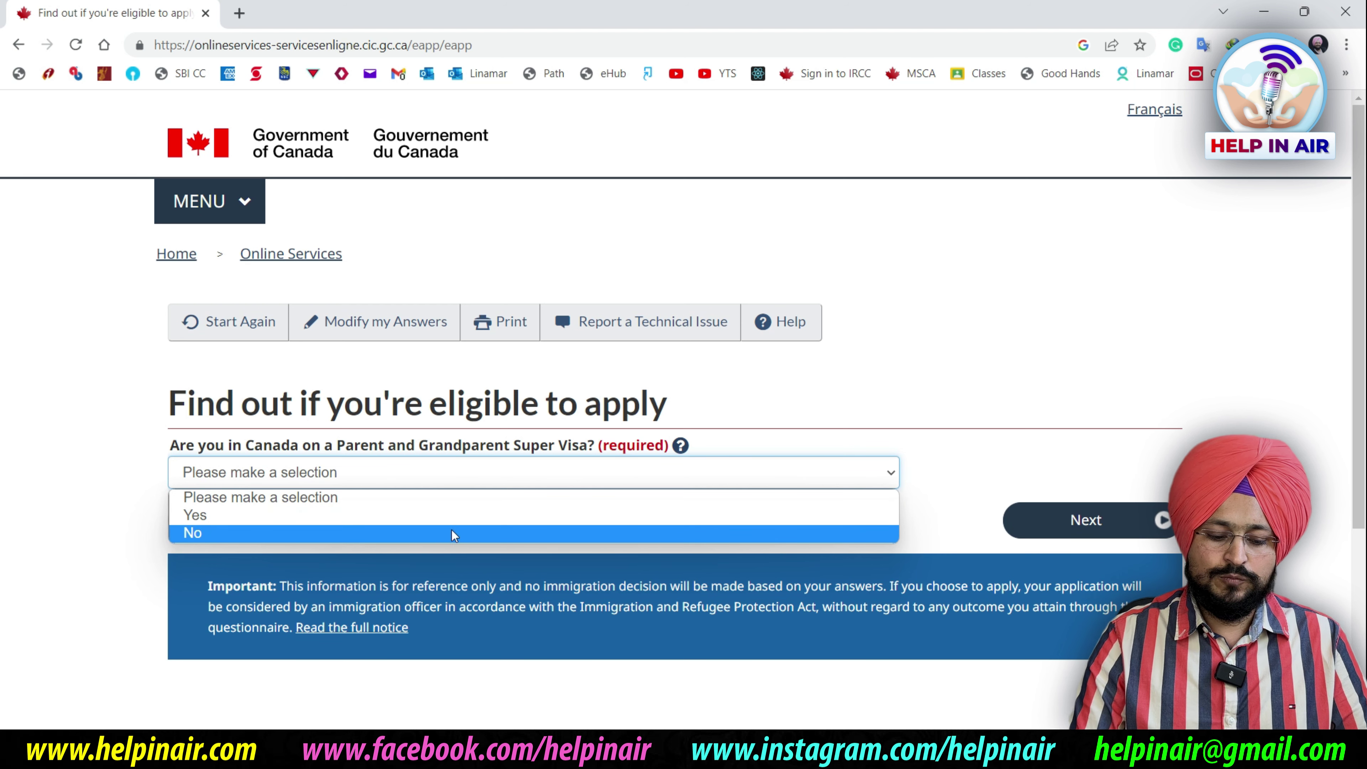
{"action": "left_click", "coordinate": [440, 533]}
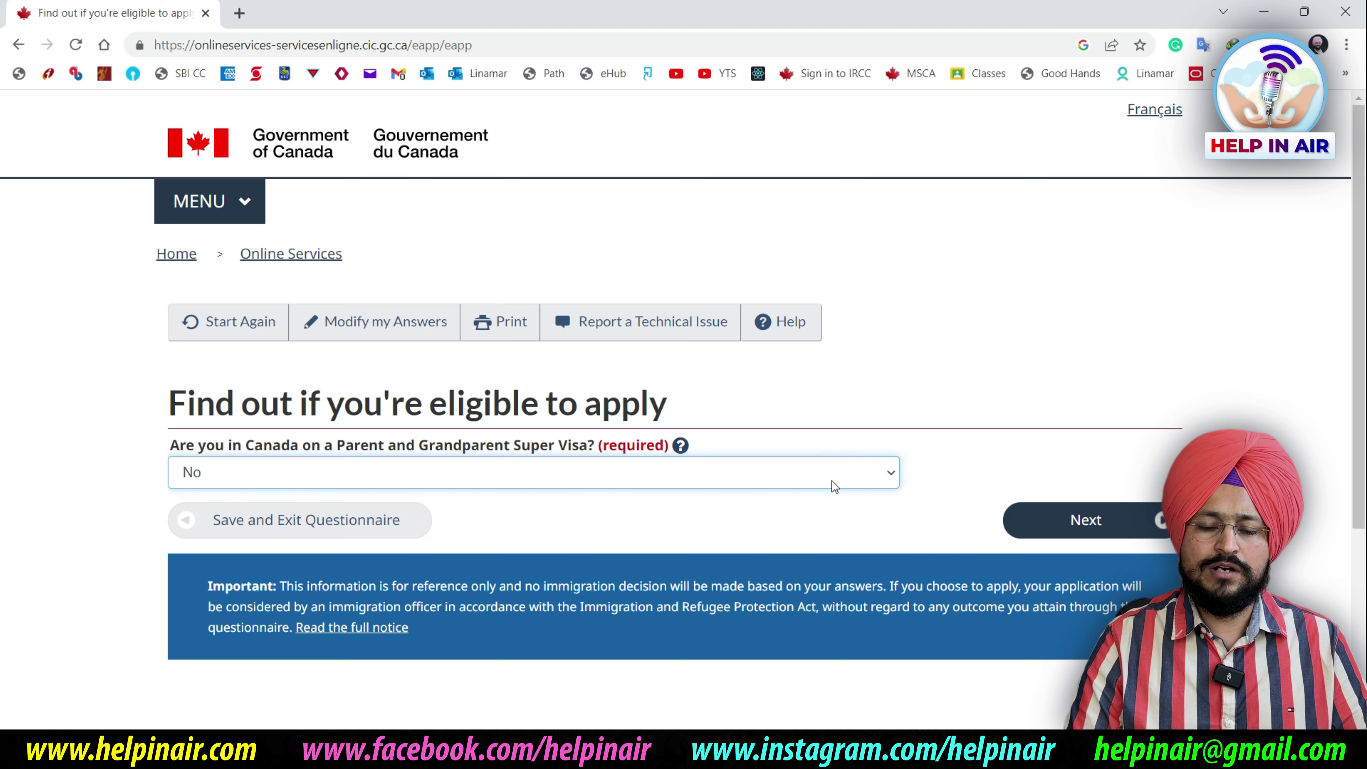